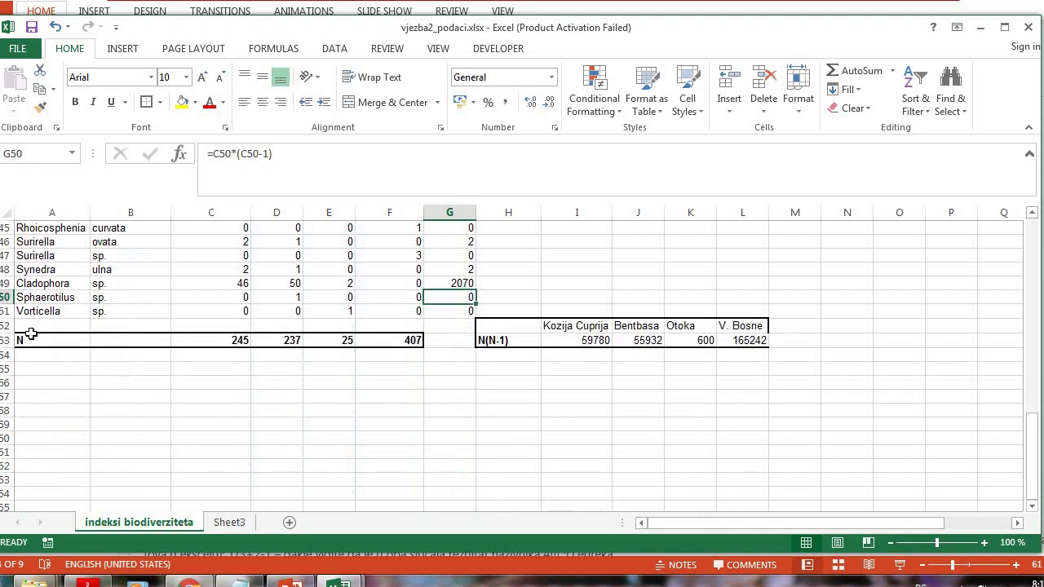
Step: Delete rows 52 and 53, which hold the station totals and the N(N-1) table
left_click(12, 340)
right_click(12, 340)
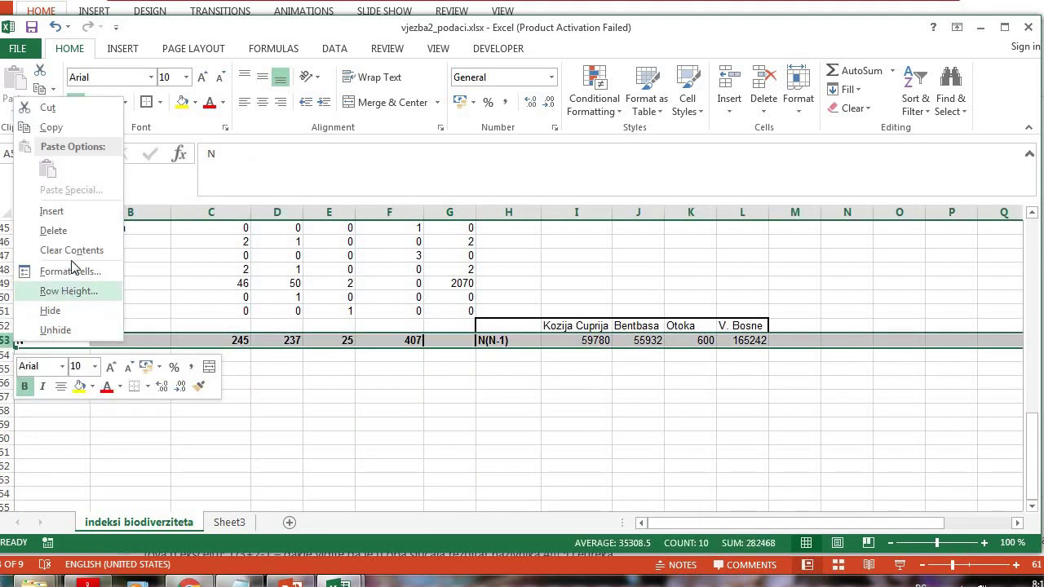
key("Return")
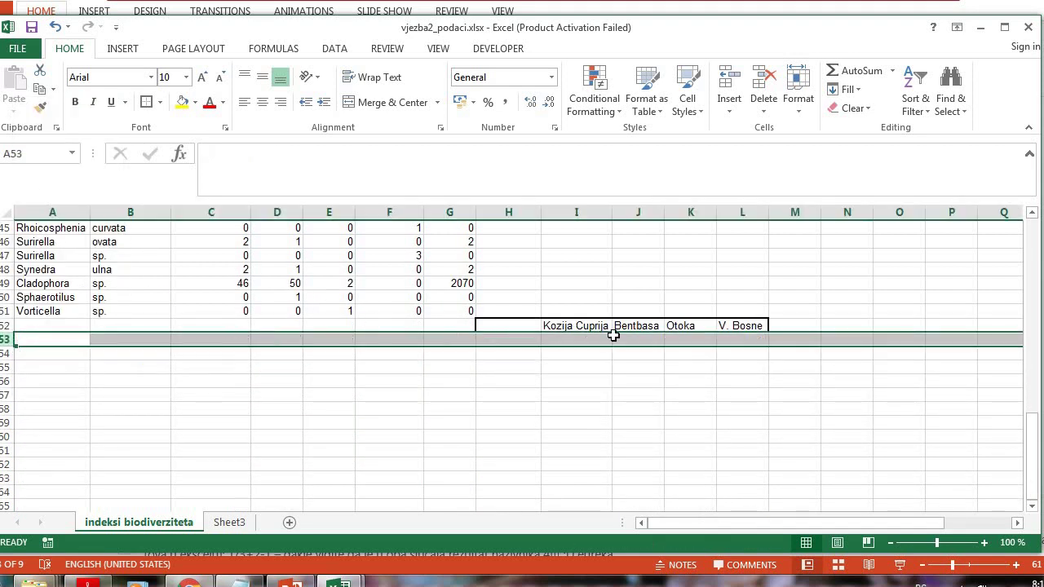
left_click_drag(508, 325, 691, 325)
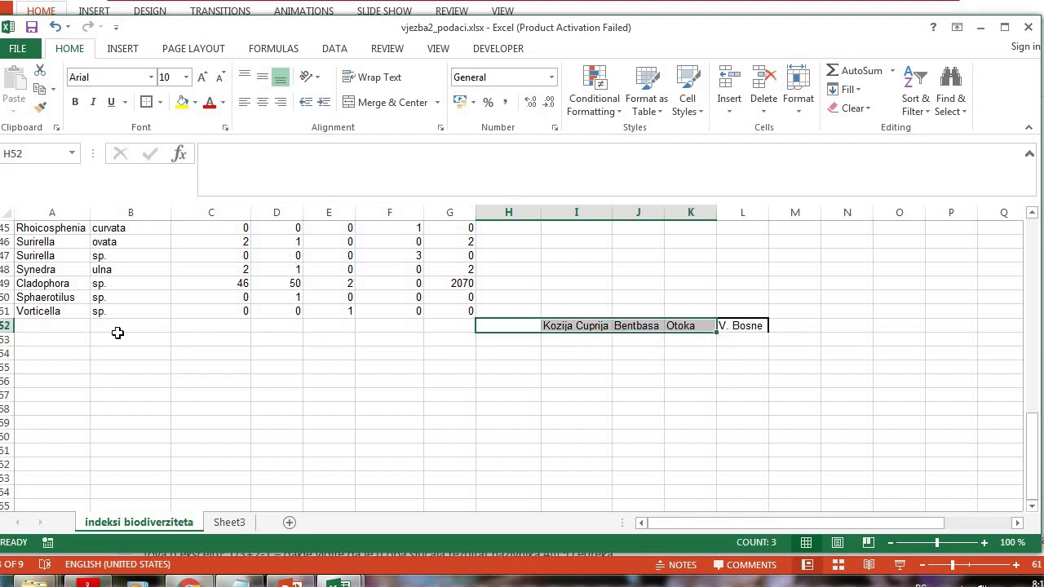
left_click(7, 326)
right_click(8, 325)
left_click(57, 458)
Step: Delete columns G and H with the Kozija Ćuprija index calculations
scroll(584, 434, "up", 15)
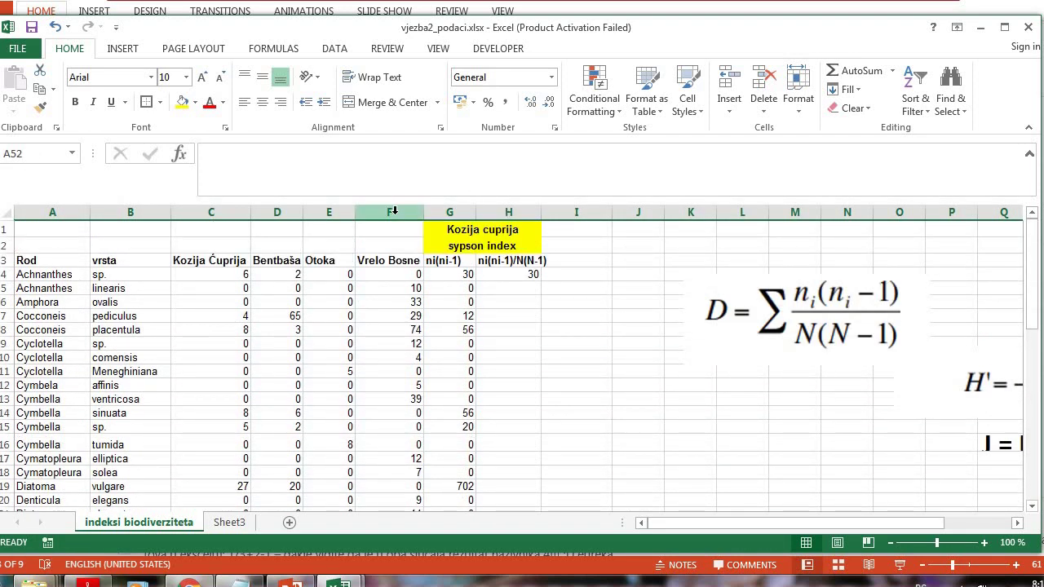
left_click_drag(449, 212, 507, 212)
right_click(507, 212)
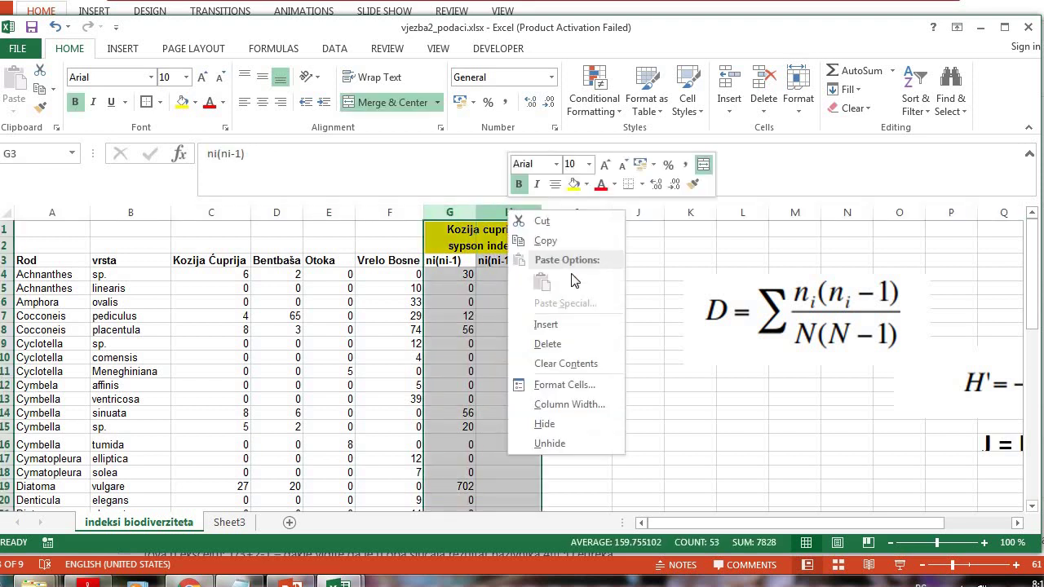
left_click(593, 344)
Step: Move the D formula picture away from the data table so it sits above the H' formula
left_click(632, 389)
left_click_drag(662, 308, 946, 303)
left_click(541, 338)
scroll(411, 309, "down", 9)
scroll(401, 316, "up", 9)
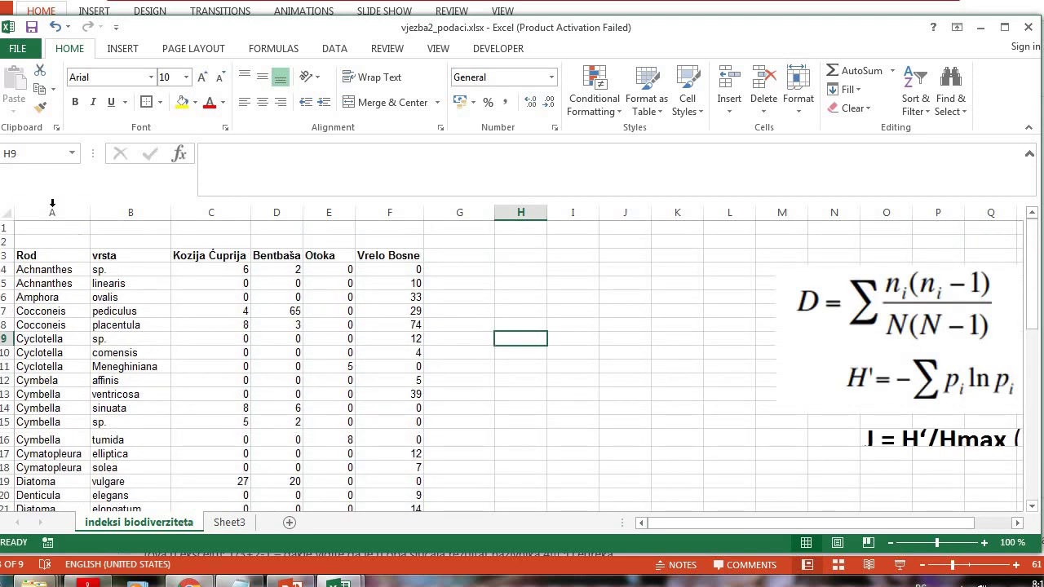
Step: Review the genus and species columns and the headings of the four station columns
left_click_drag(52, 208, 130, 214)
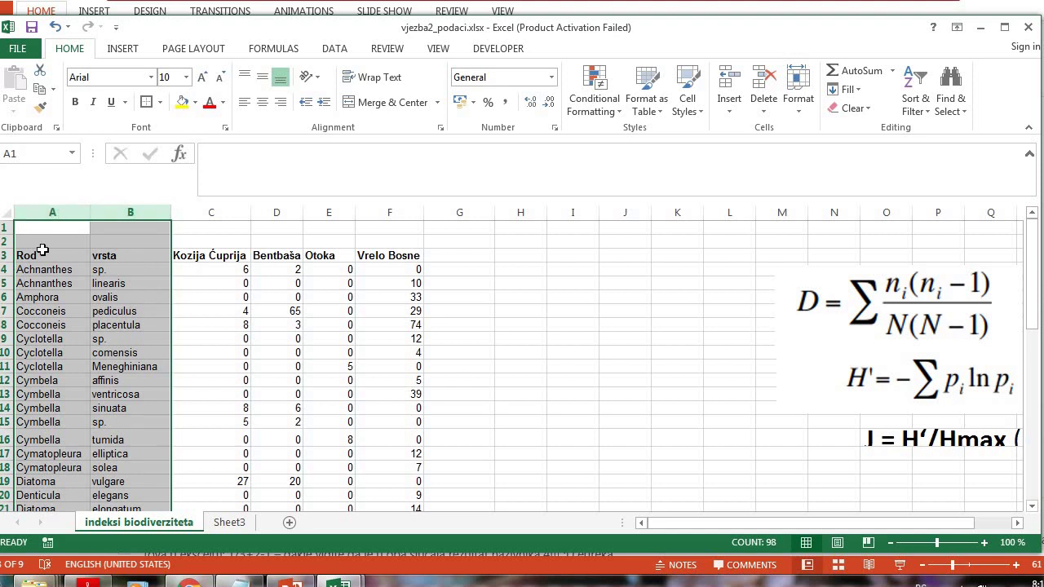
left_click(113, 295)
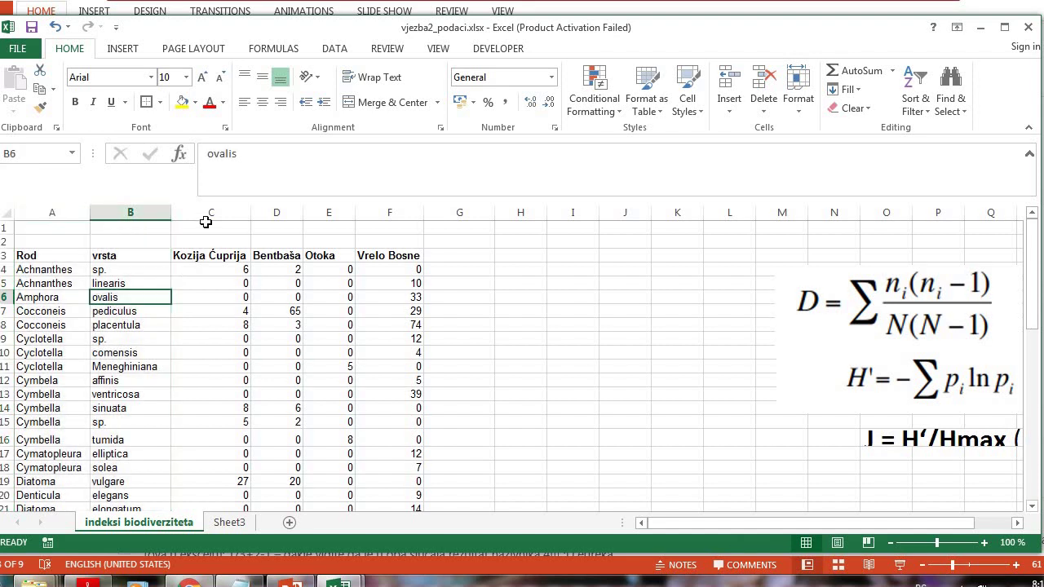
left_click(211, 212)
left_click(329, 212)
left_click(404, 210)
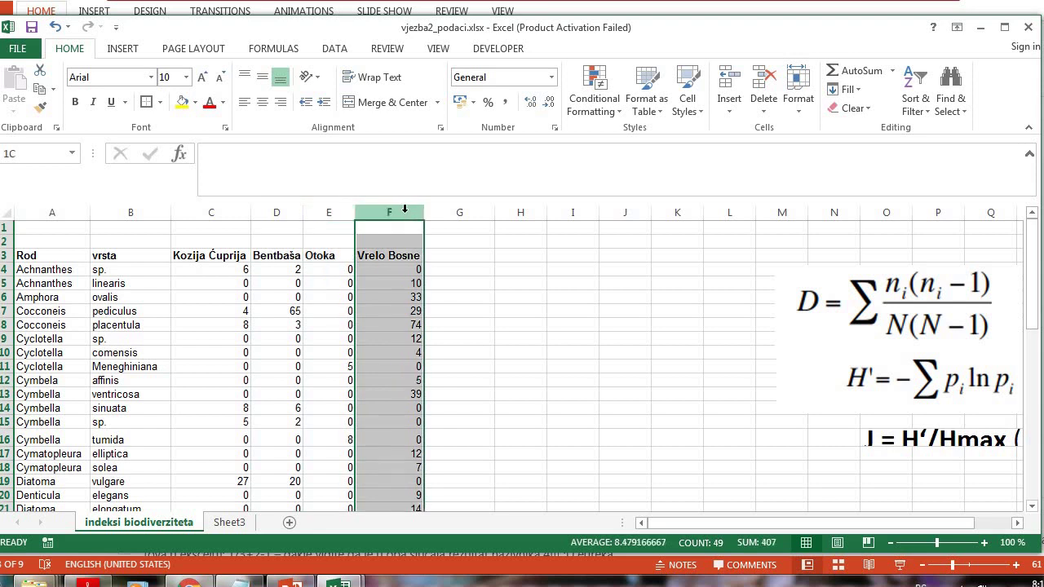
left_click(221, 258)
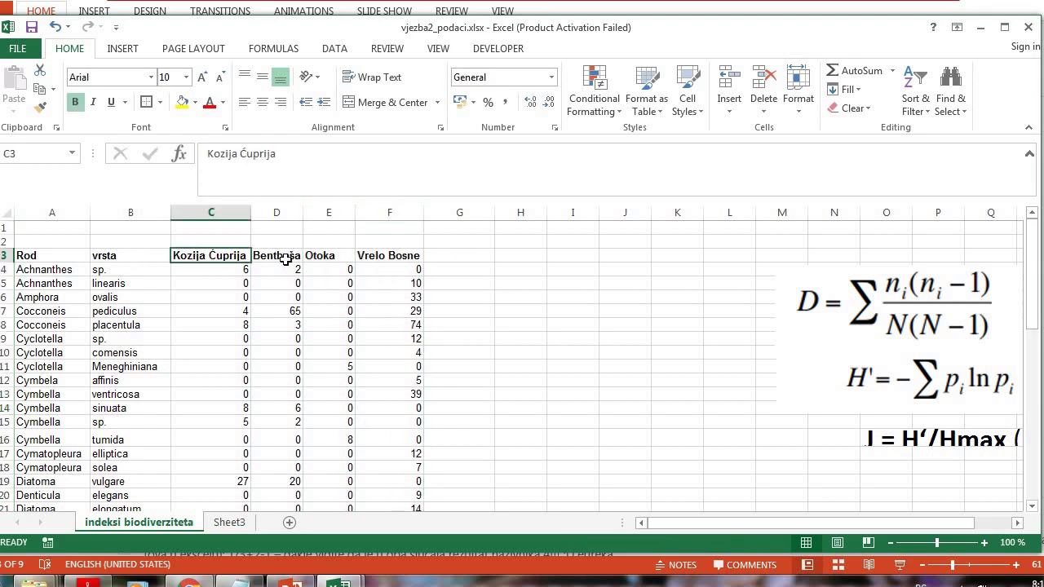
left_click(283, 258)
left_click(330, 257)
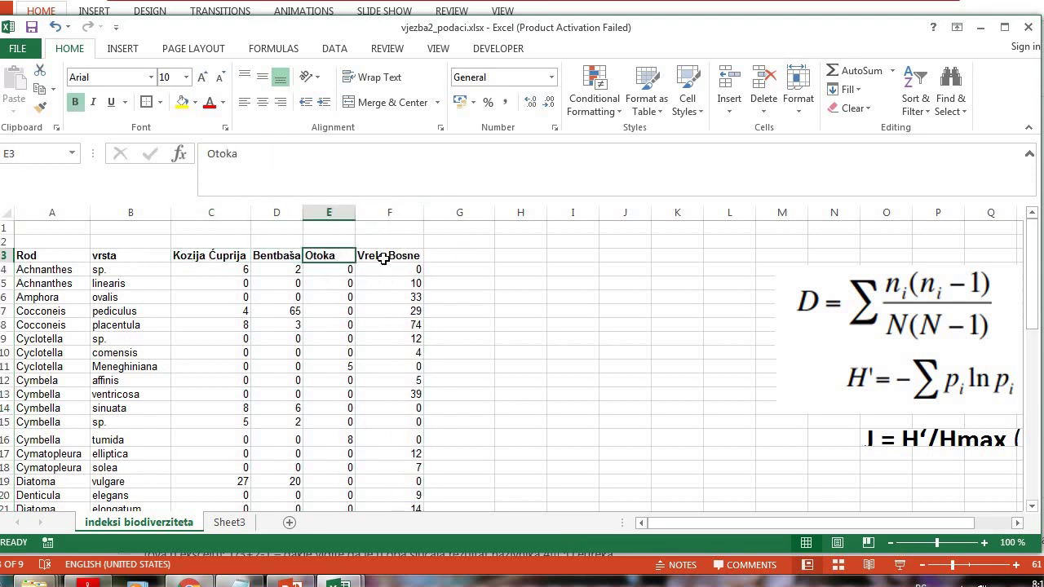
left_click(392, 262)
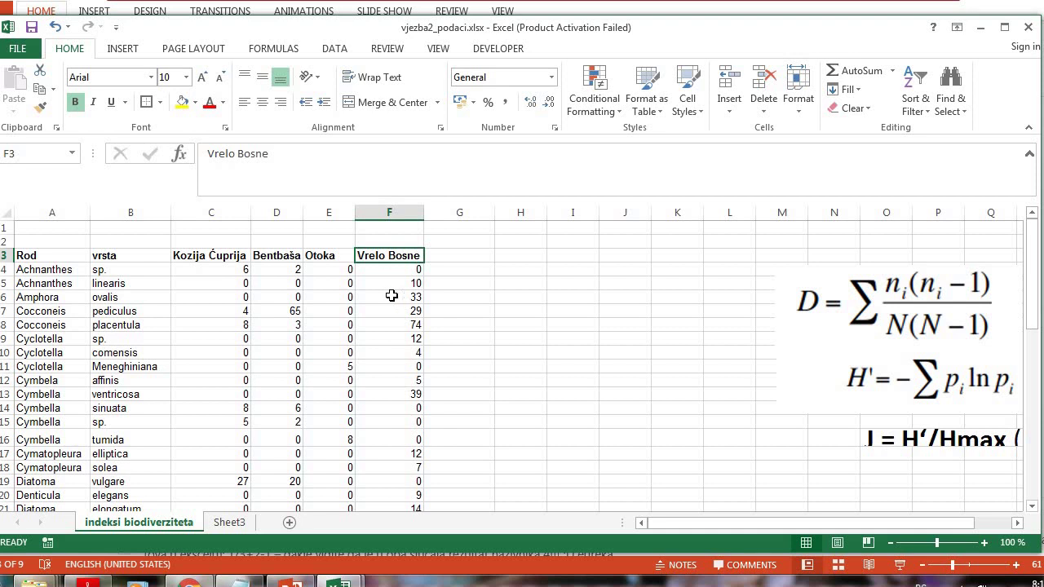
Step: Compare the Vrelo Bosne column with the Kozija Ćuprija, Bentbaša and Otoka columns
left_click(336, 255)
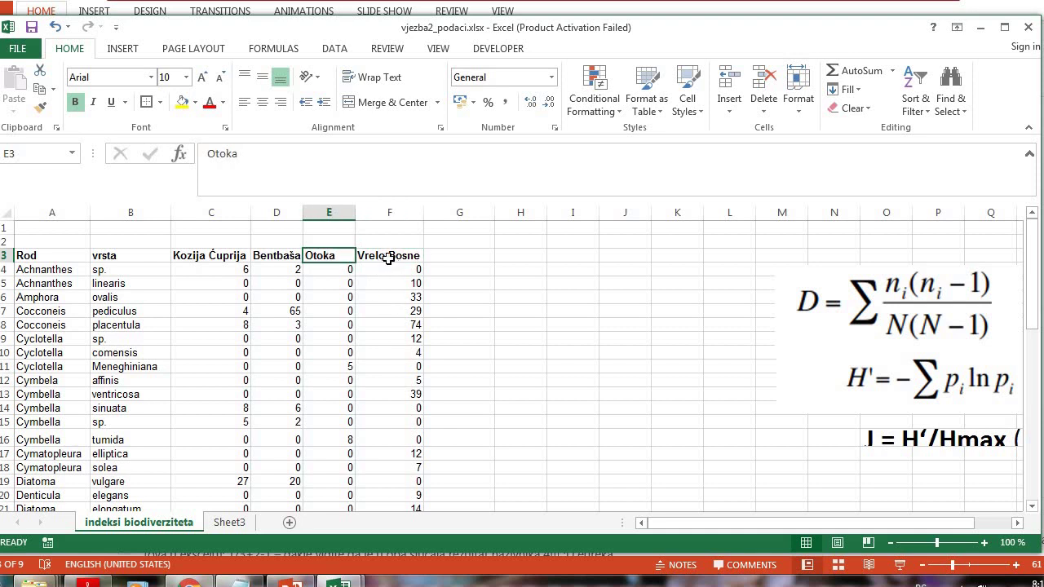
left_click(393, 257)
left_click(410, 233)
key("ctrl+shift+Down")
key("ctrl+shift+Down")
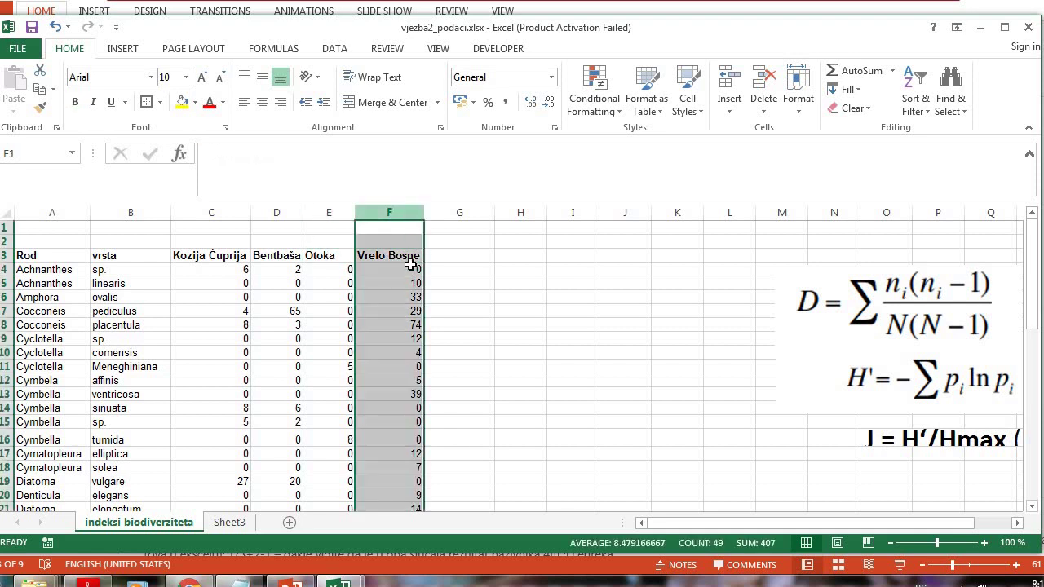
left_click(407, 282)
left_click(405, 258)
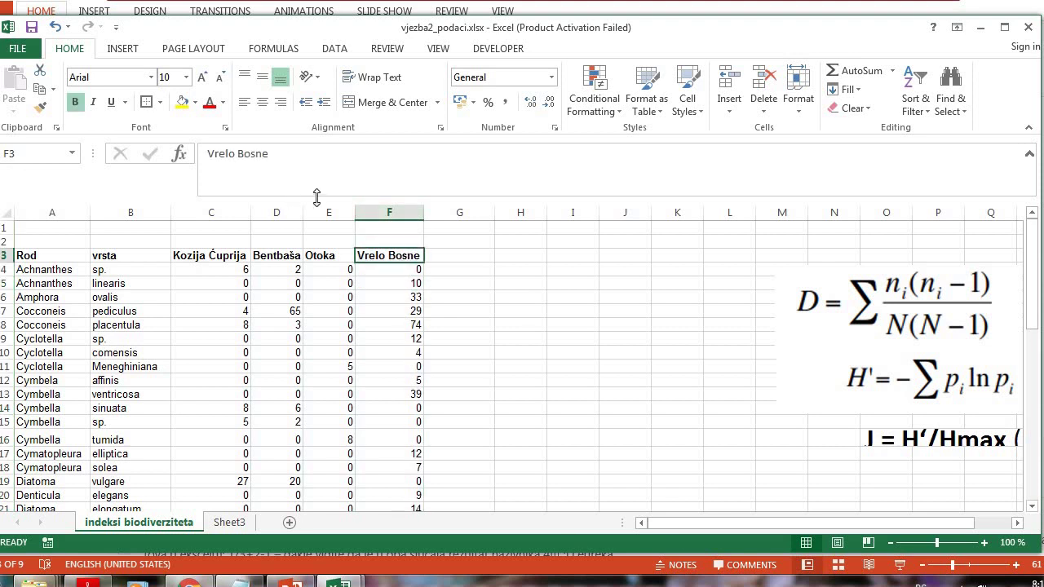
left_click_drag(328, 211, 200, 212)
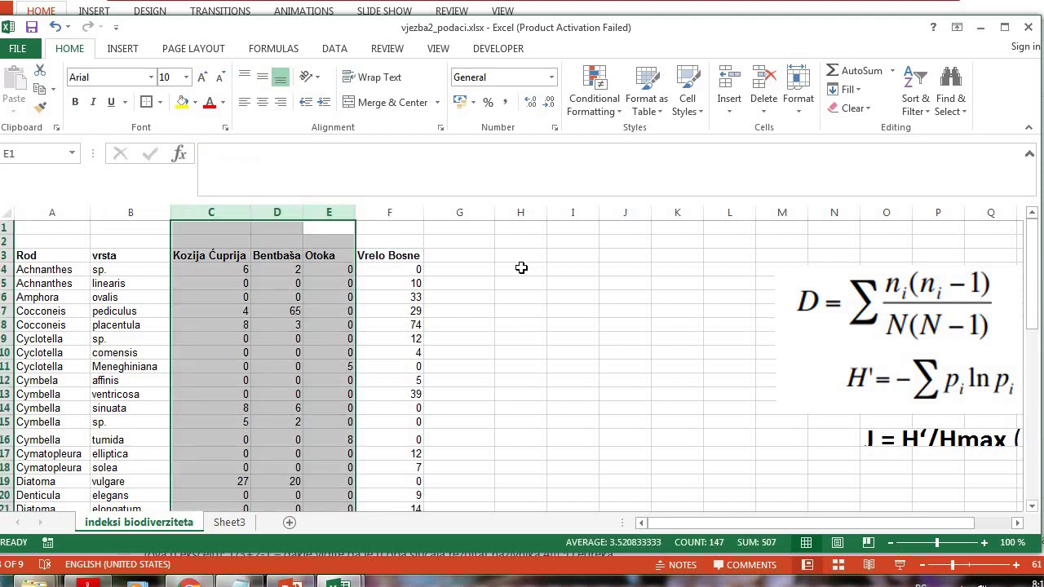
left_click(521, 267)
left_click(408, 256)
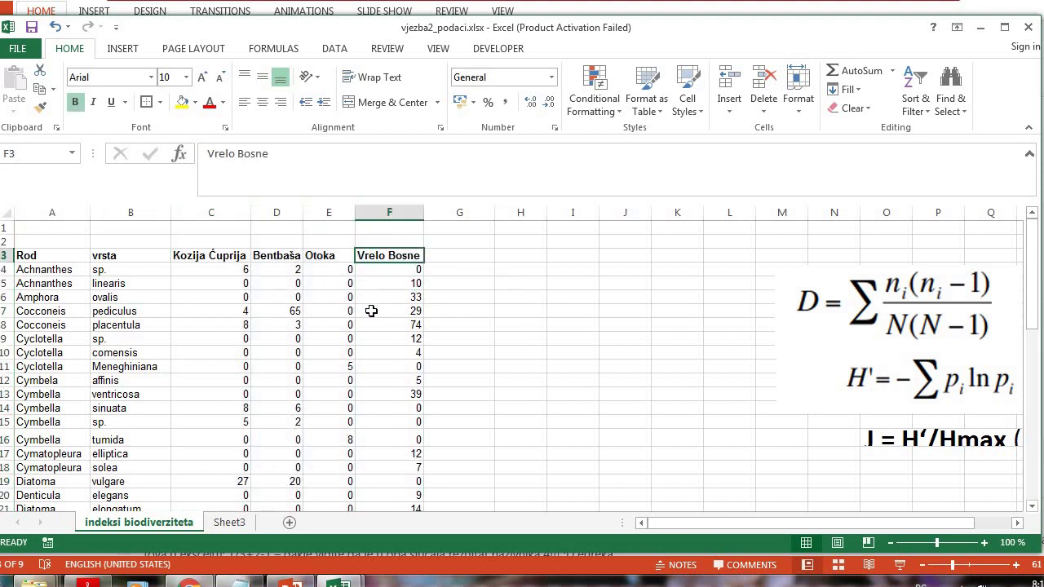
Step: Examine the D, H' and J index formulas beside the data table
left_click(888, 306)
left_click(856, 351)
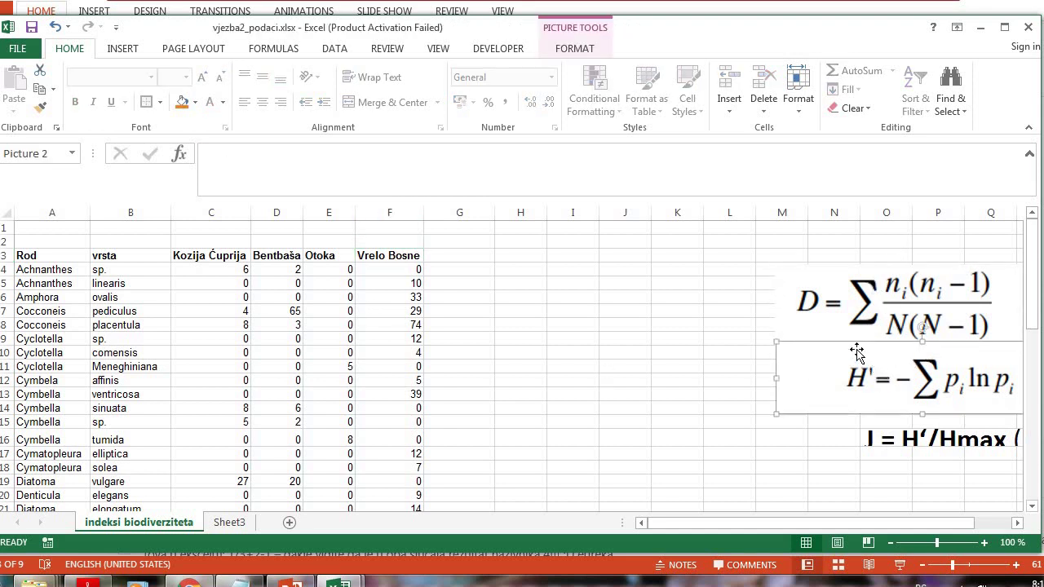
left_click(890, 439)
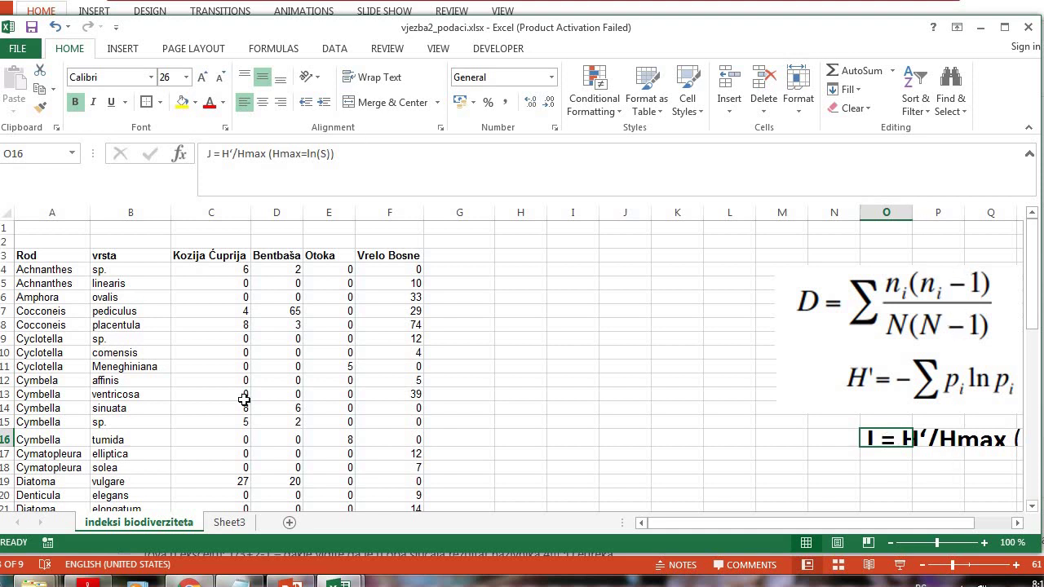
left_click(532, 378)
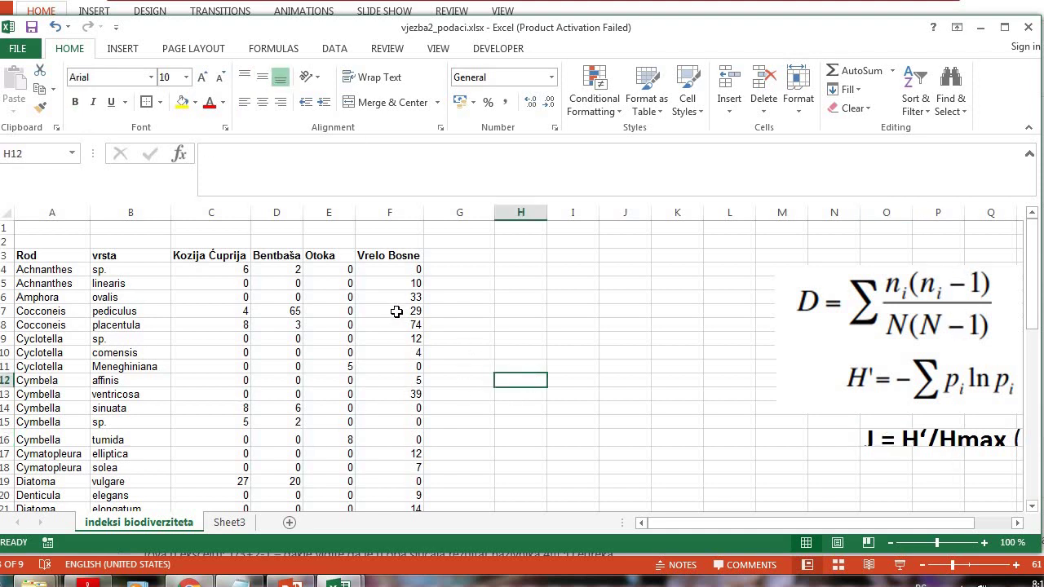
left_click(904, 302)
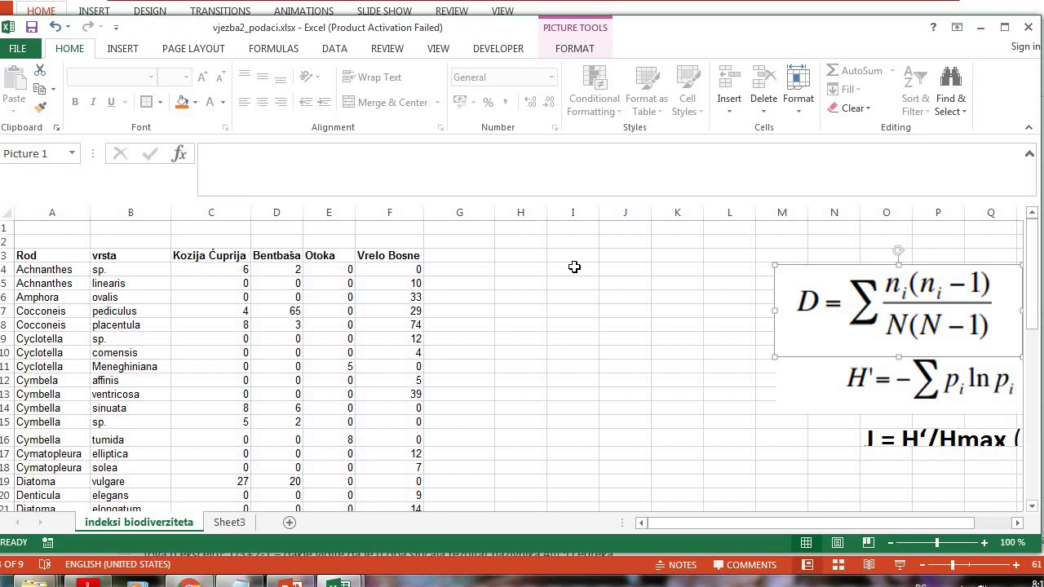
Step: Enter the headings ni(ni-1) in G3 and ni(ni-1)/N(N-1) in H3, and fit column H to its contents
left_click(477, 256)
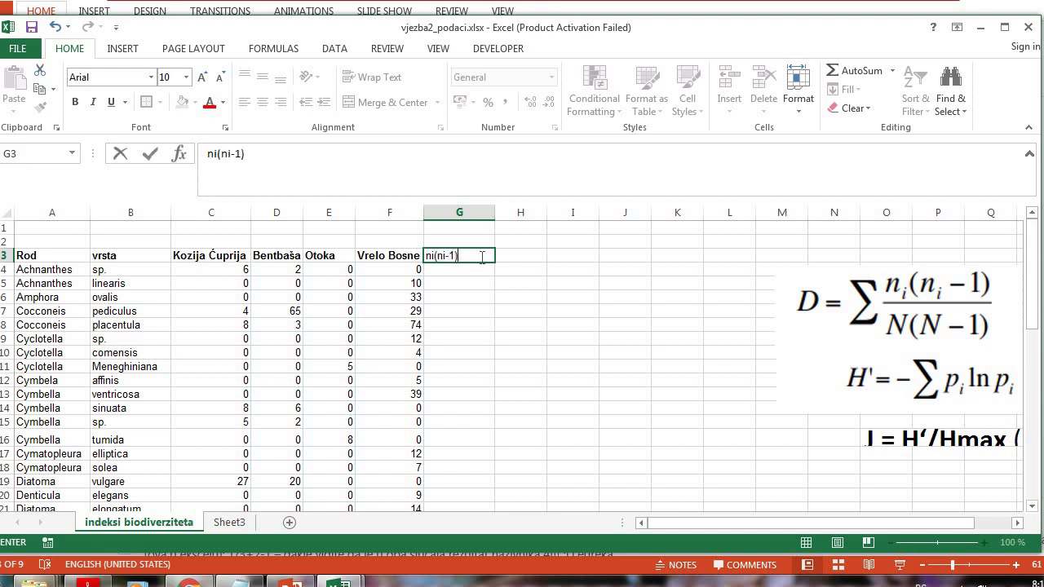
left_click(459, 212)
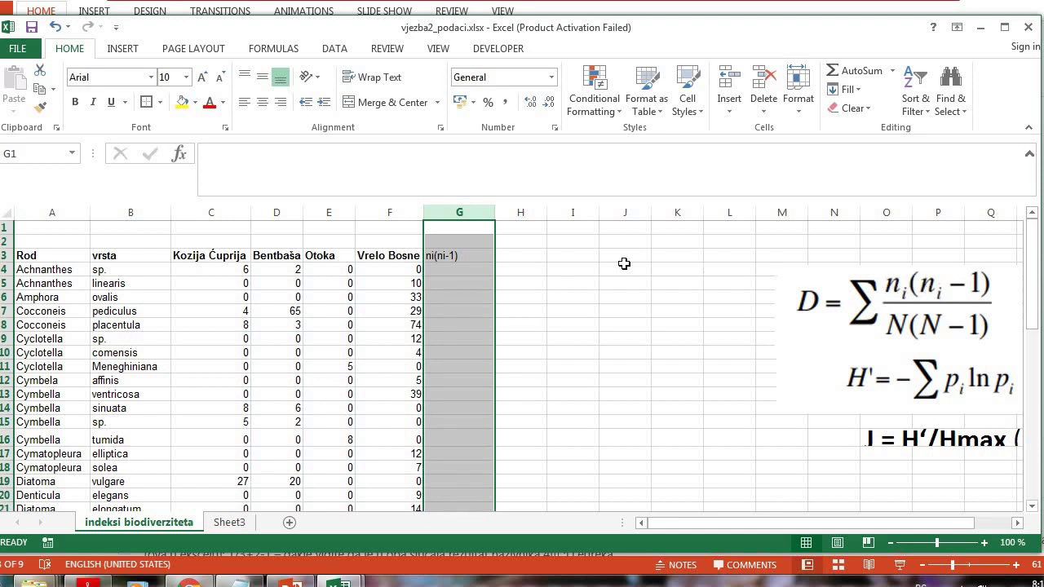
left_click(526, 260)
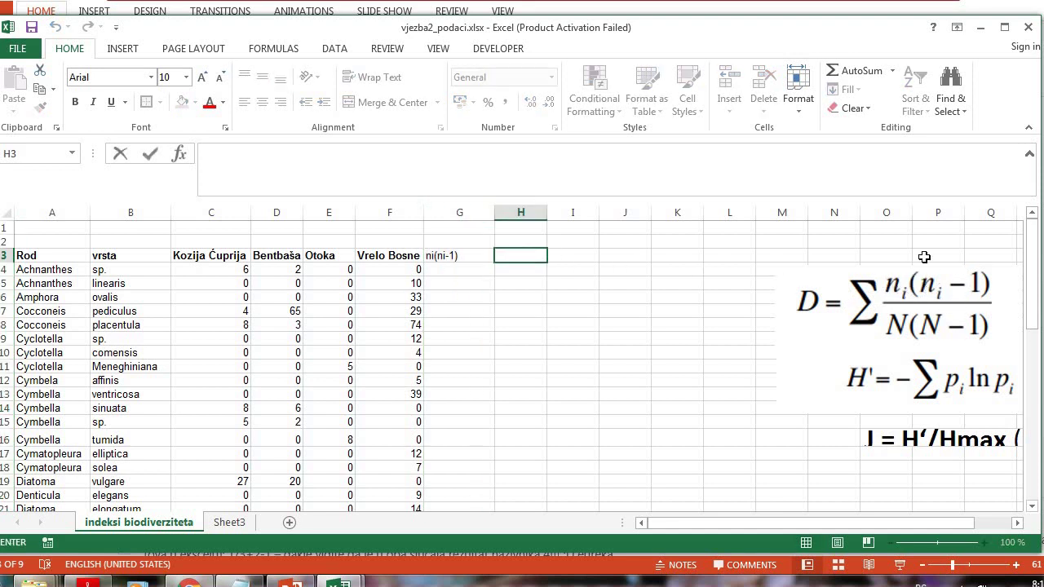
type("ni(ni-1)/N(N-1")
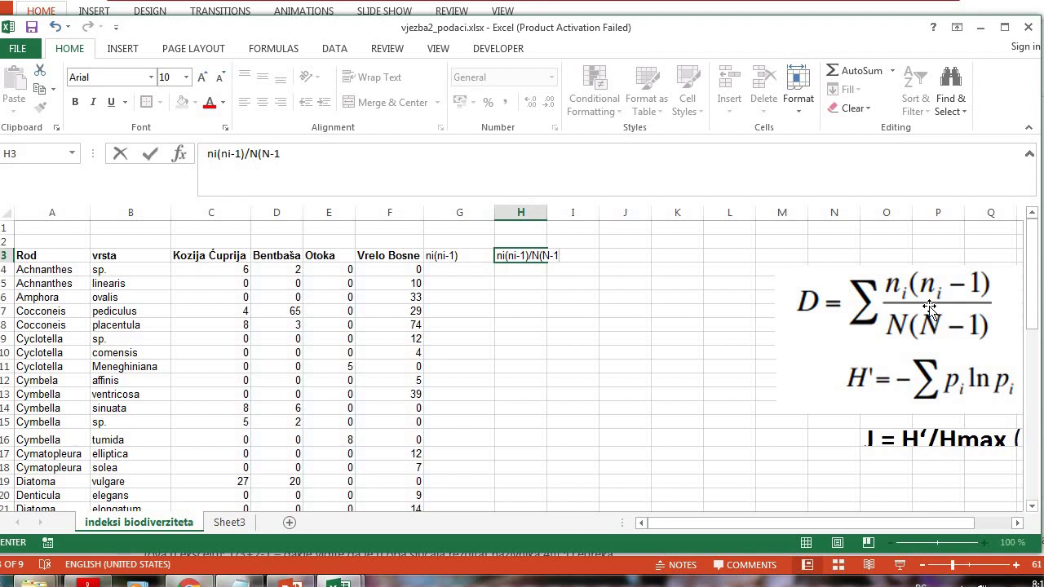
left_click(573, 312)
double_click(547, 214)
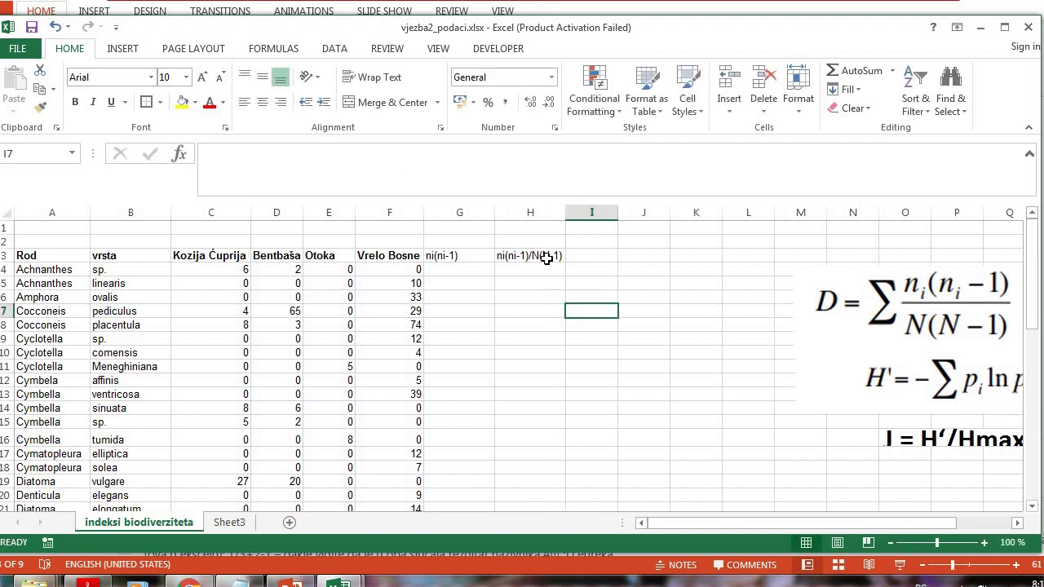
Step: Make the headings in G3 and H3 bold
left_click(546, 257)
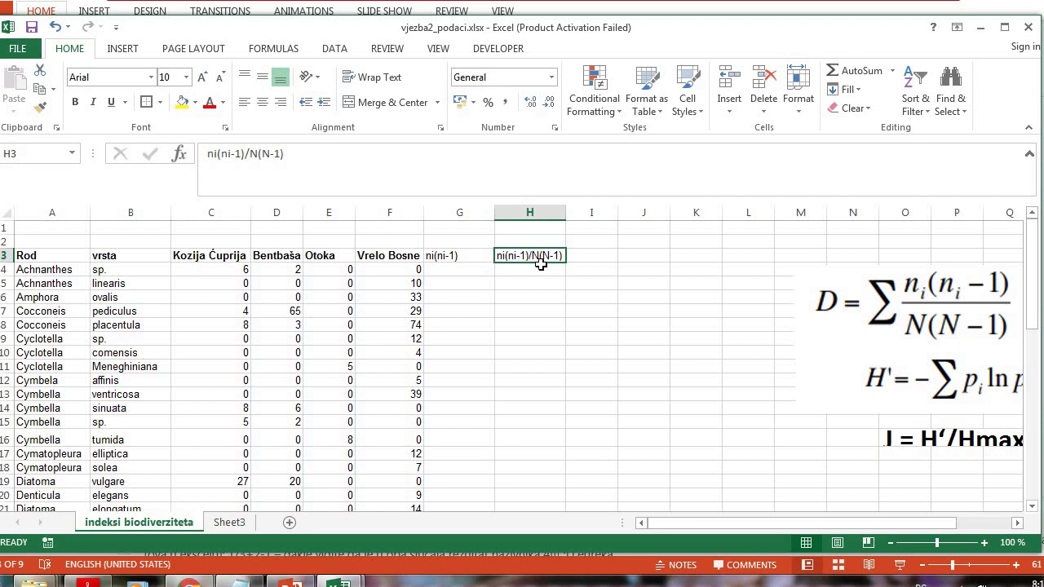
left_click_drag(462, 254, 542, 262)
left_click(75, 102)
left_click(570, 308)
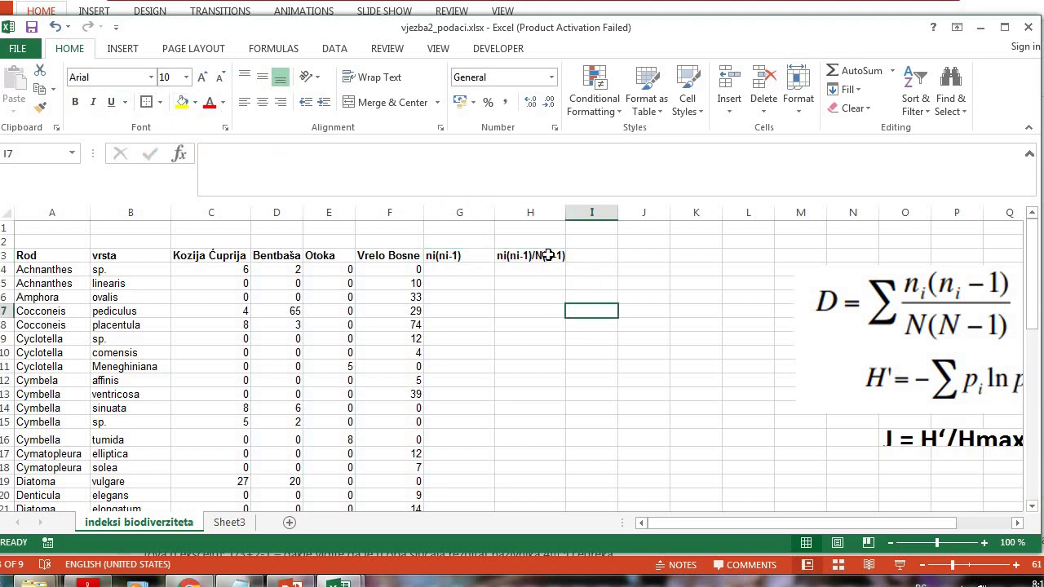
left_click(547, 256)
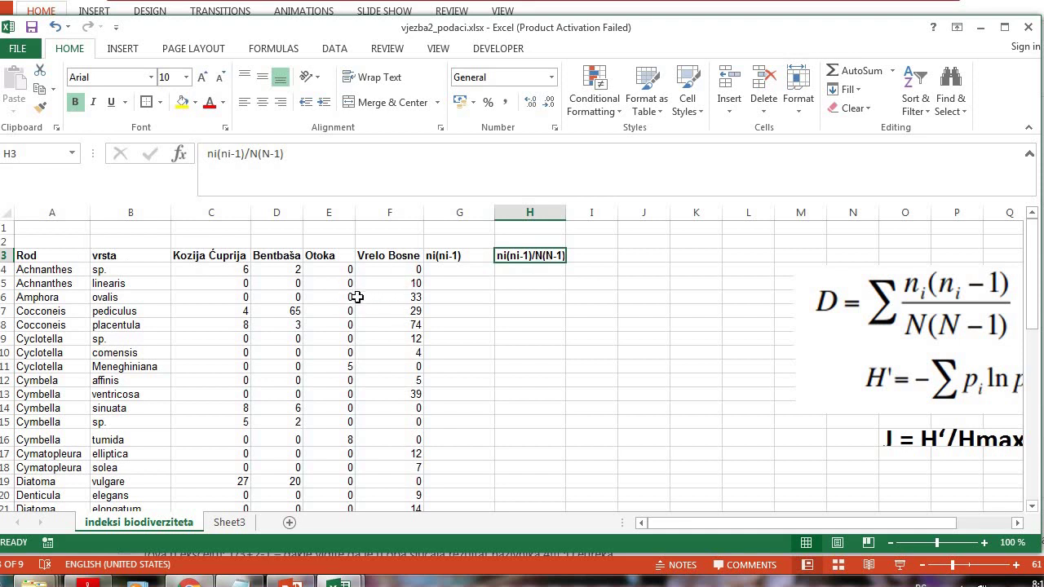
Step: Enter the row label N in cell A53 below the species list
scroll(359, 295, "down", 15)
scroll(70, 407, "up", 2)
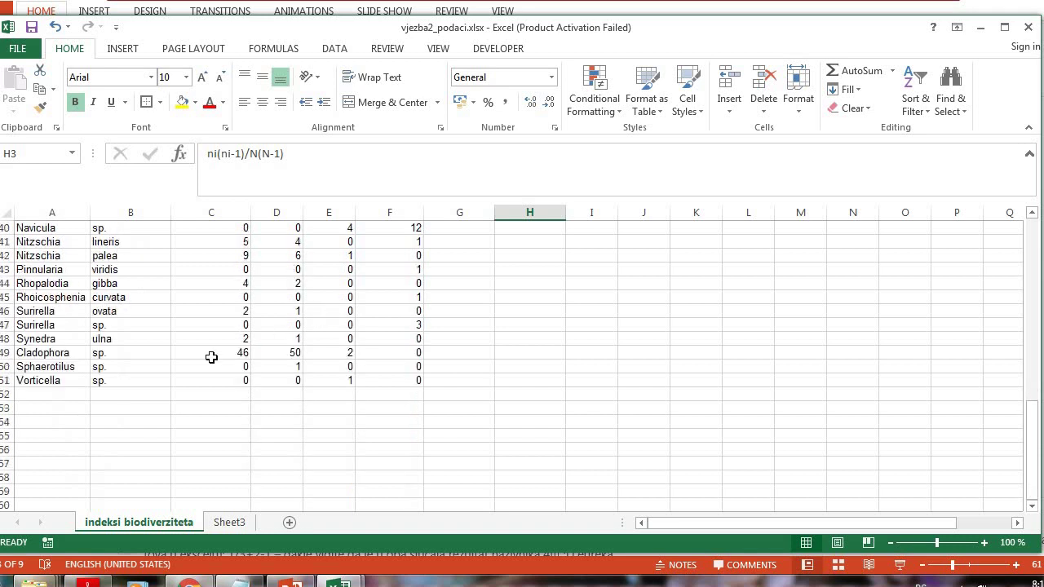
left_click(68, 407)
type("N")
key("Tab")
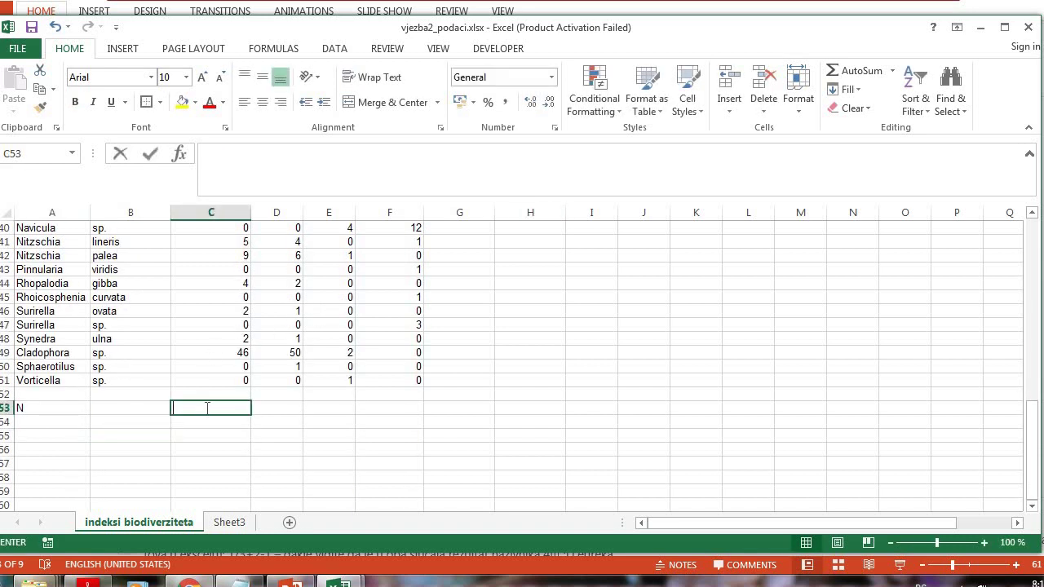
Step: Enter the formula =SUM(C4:C51) in cell C53 to total the Kozija Ćuprija counts
left_click(207, 407)
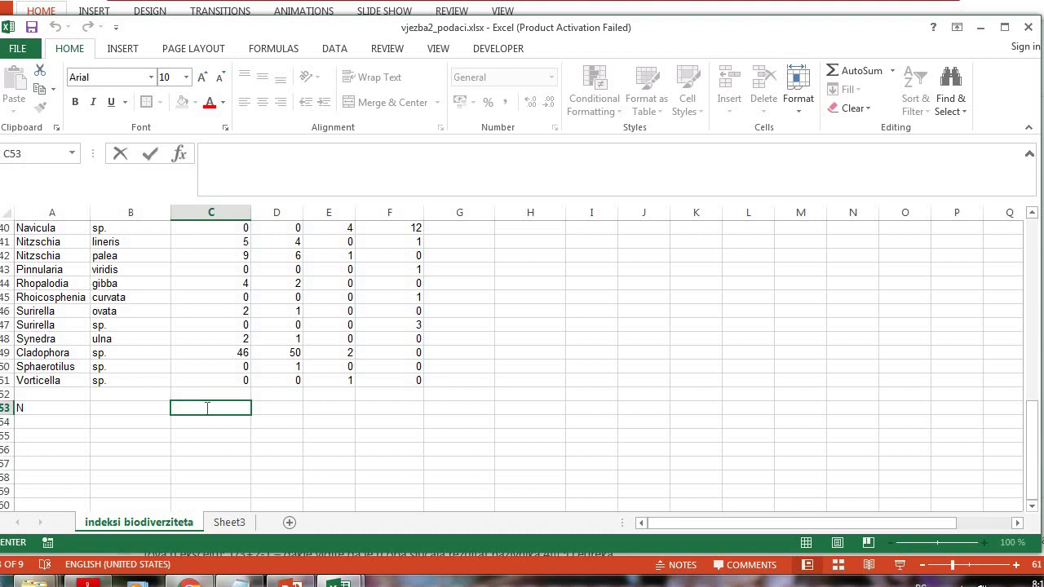
type("=")
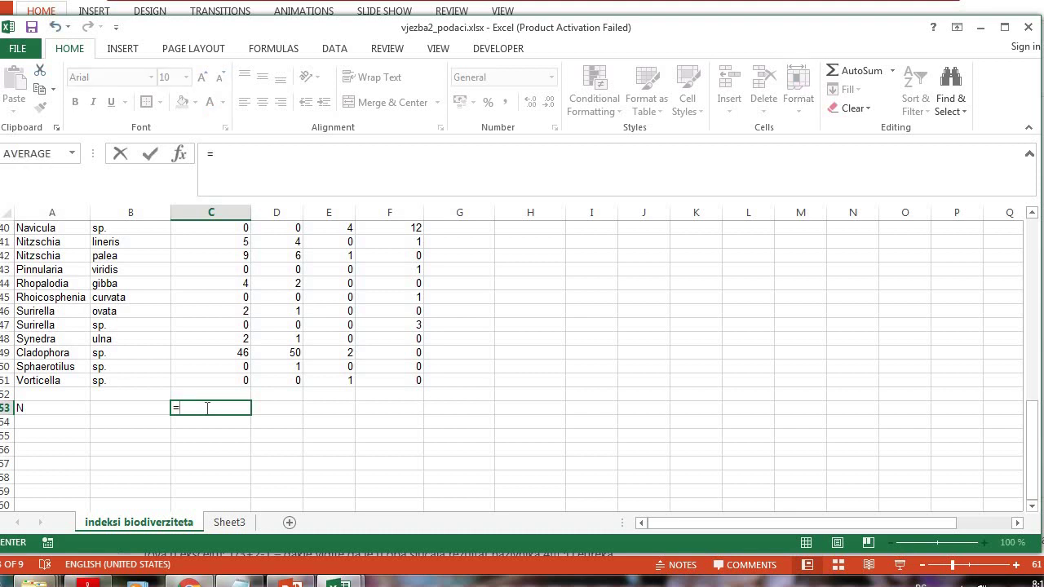
type("SUM(")
scroll(333, 394, "up", 13)
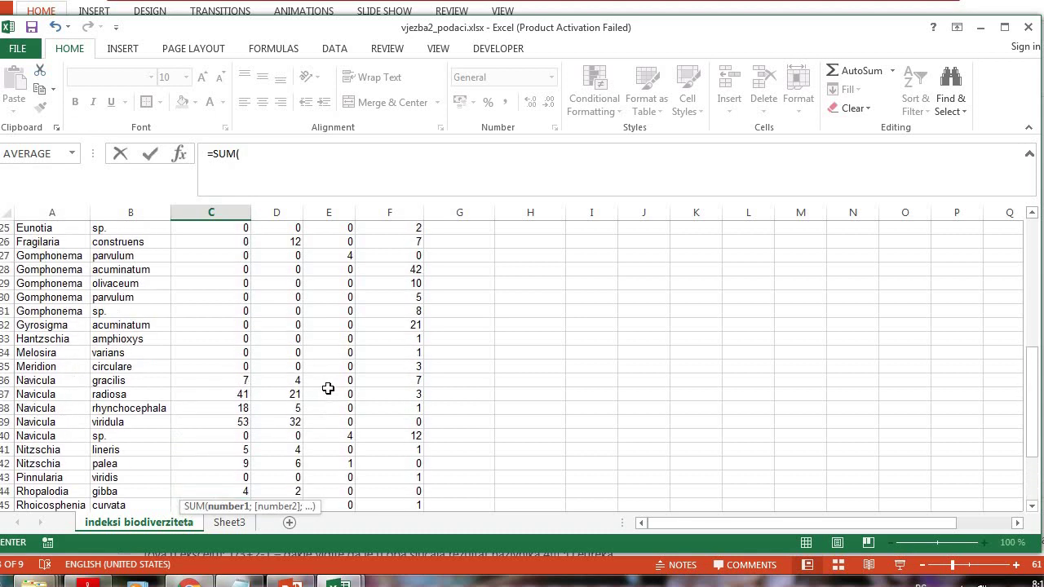
left_click_drag(237, 270, 247, 464)
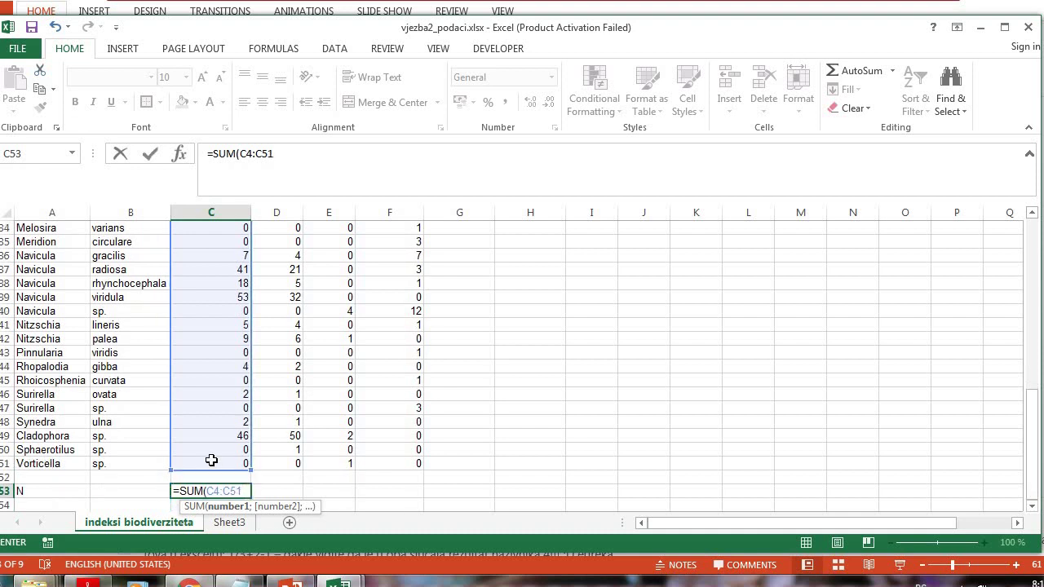
type(")")
key("Return")
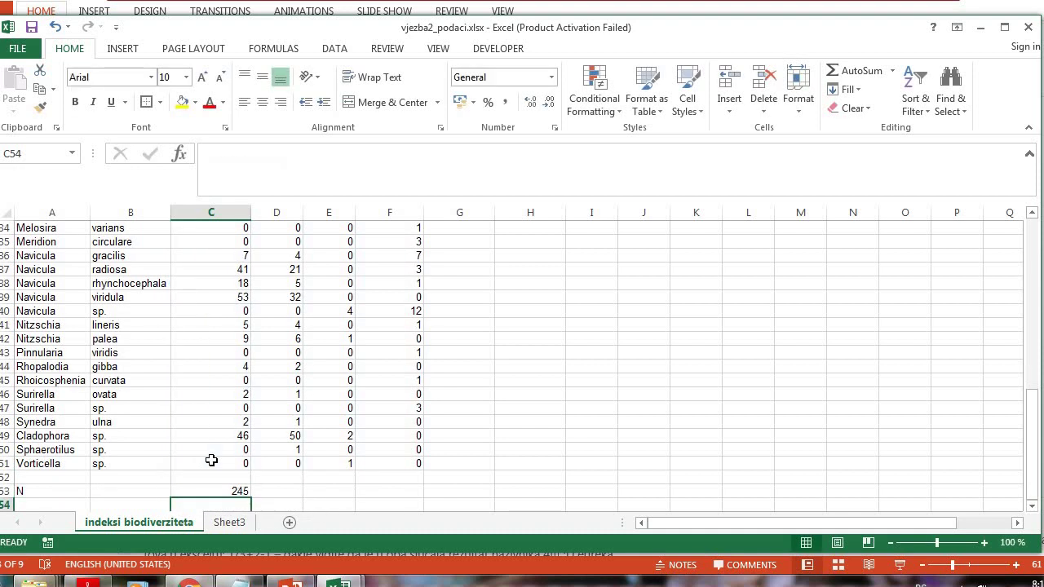
Step: Copy the C53 sum formula across to F53 and make the whole N row bold
left_click(205, 490)
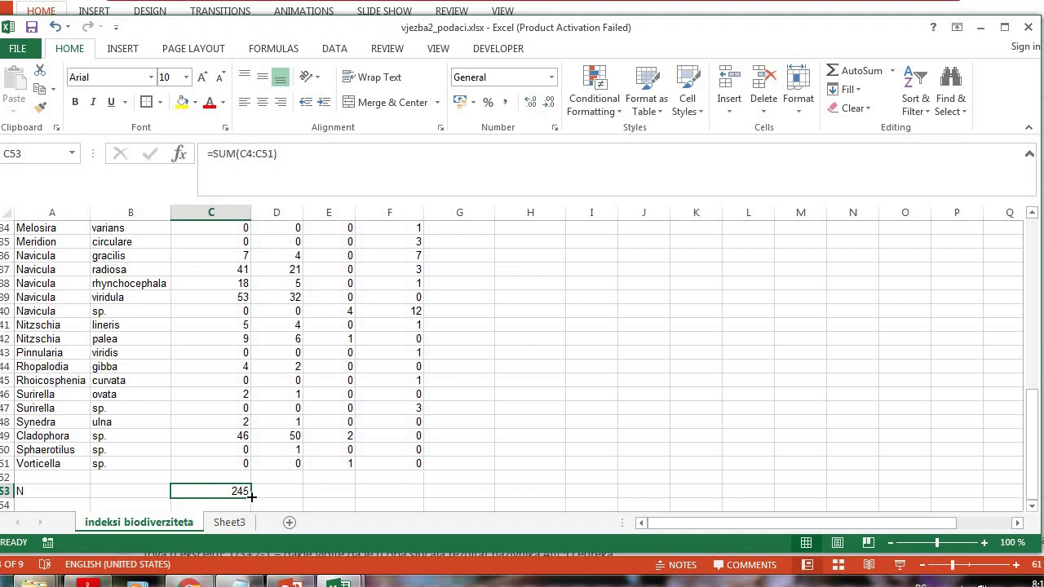
left_click_drag(251, 495, 414, 491)
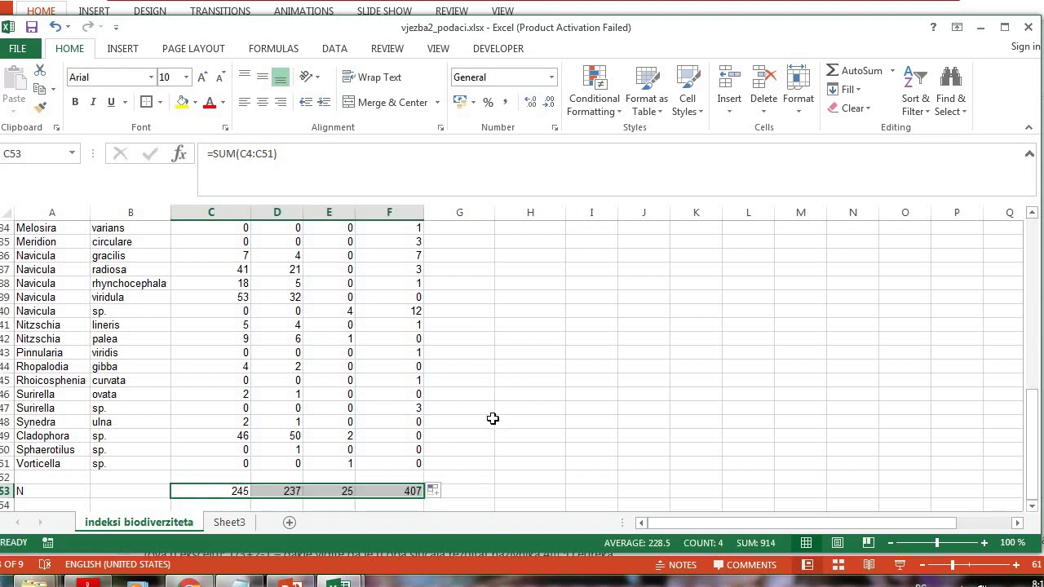
left_click(7, 491)
left_click(75, 102)
left_click(575, 360)
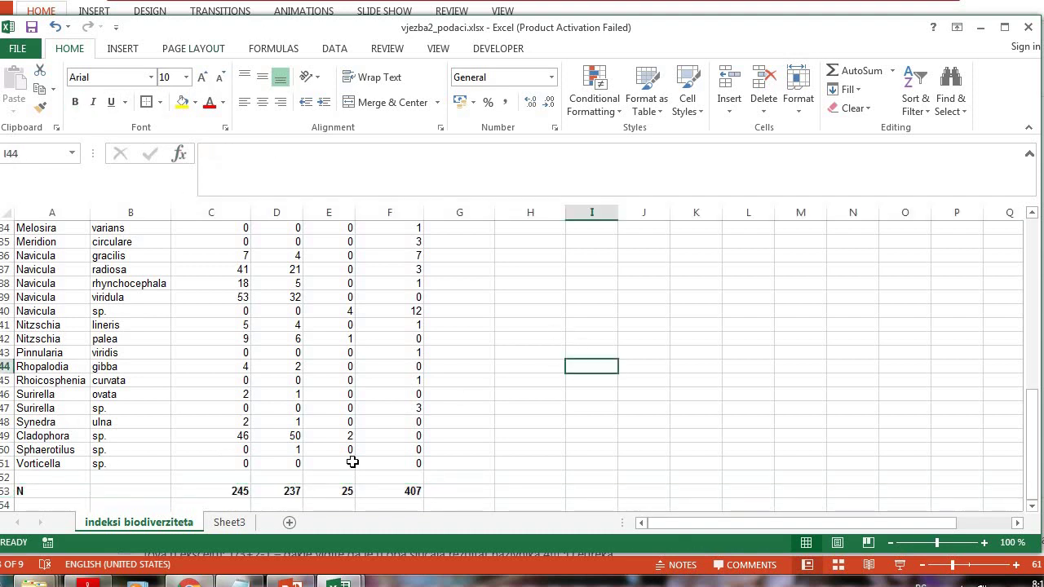
Step: Check the N sum formulas in C53 and D53 against the station columns and the D index formula
left_click(220, 491)
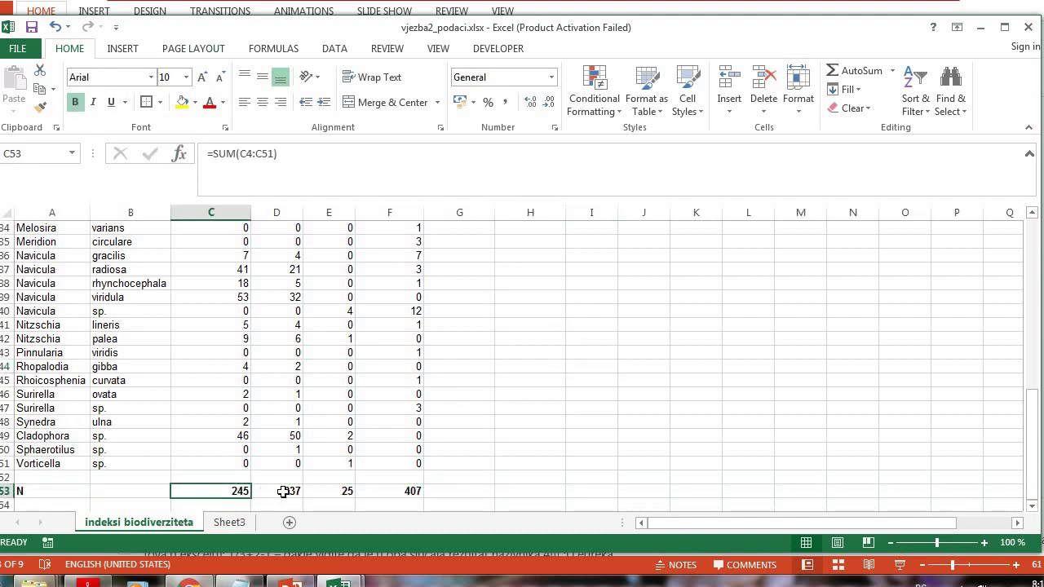
left_click(280, 492)
scroll(332, 377, "up", 6)
scroll(330, 359, "up", 5)
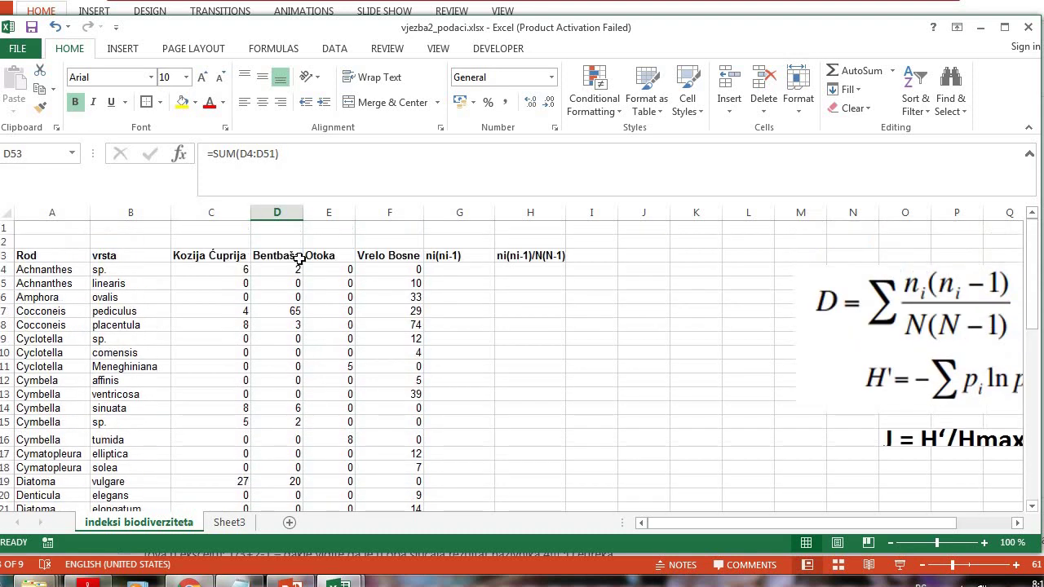
scroll(288, 405, "down", 14)
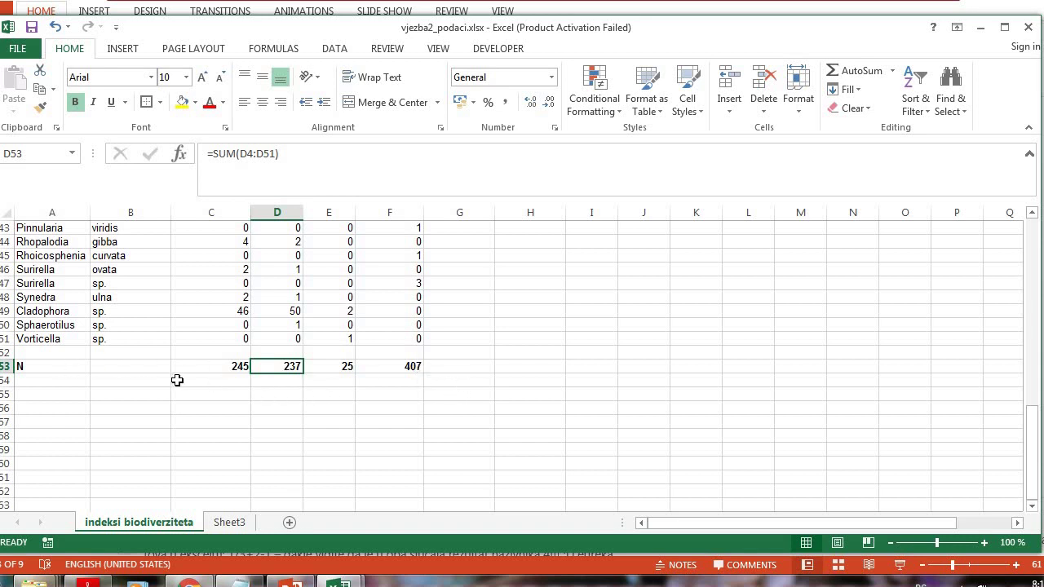
scroll(597, 381, "up", 14)
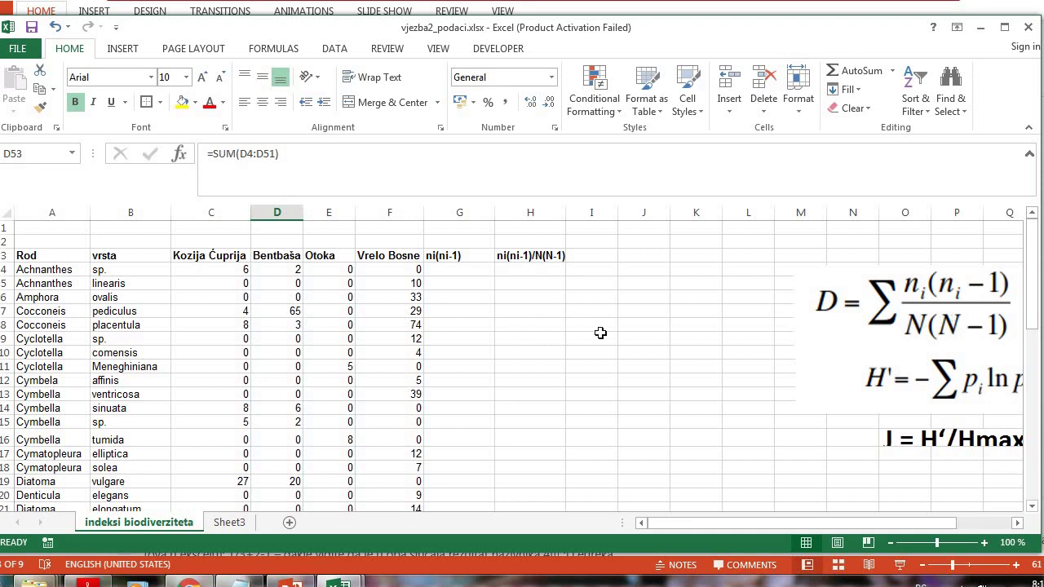
Step: Enter the row label N(N-1) in cell A54 below the N label
scroll(545, 358, "down", 16)
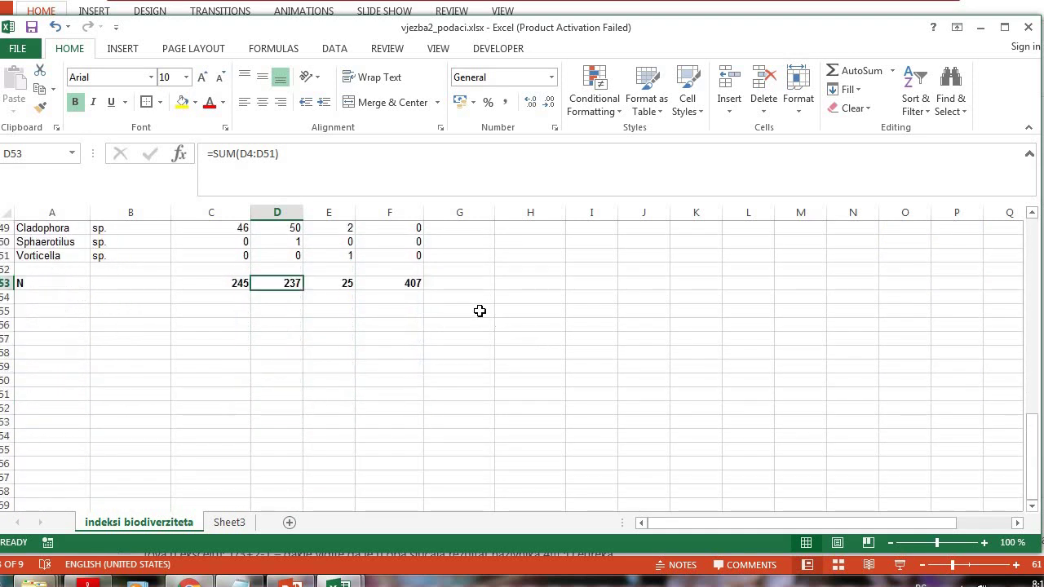
left_click(40, 298)
type("N(N-1")
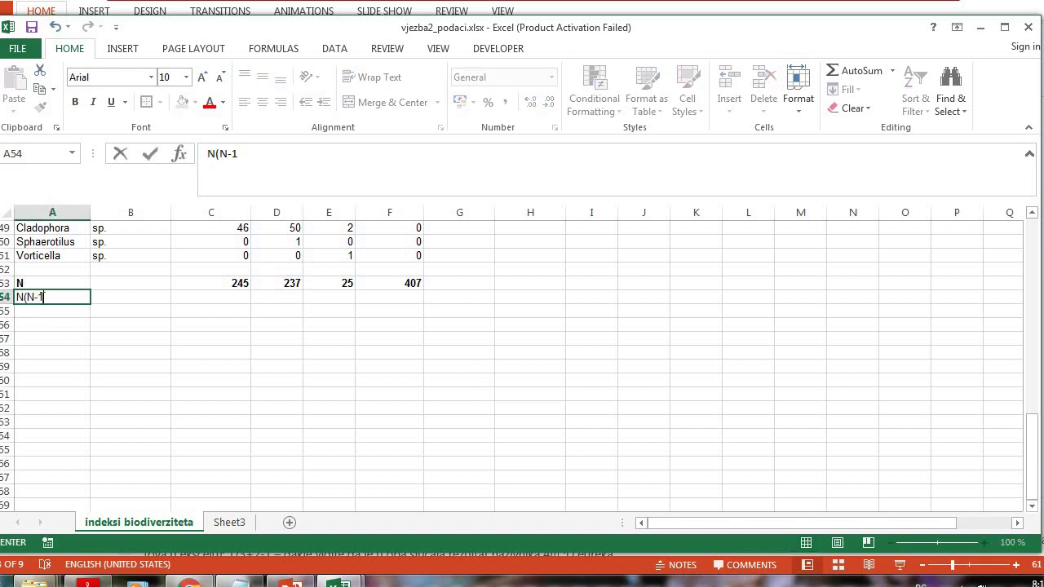
left_click(44, 340)
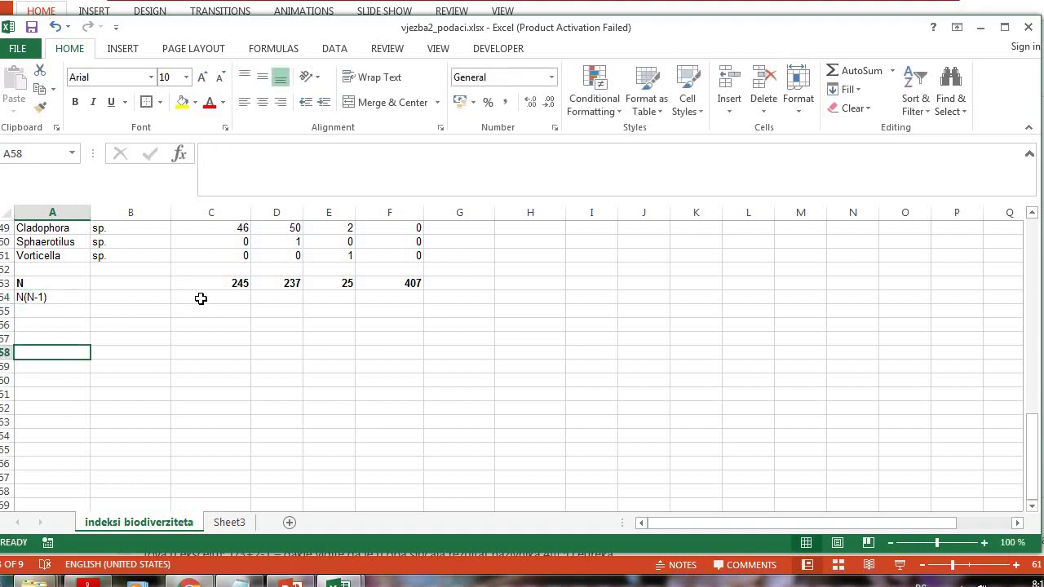
Step: Enter the formula =C53*(C53-1) in cell C54
left_click(222, 296)
type("=")
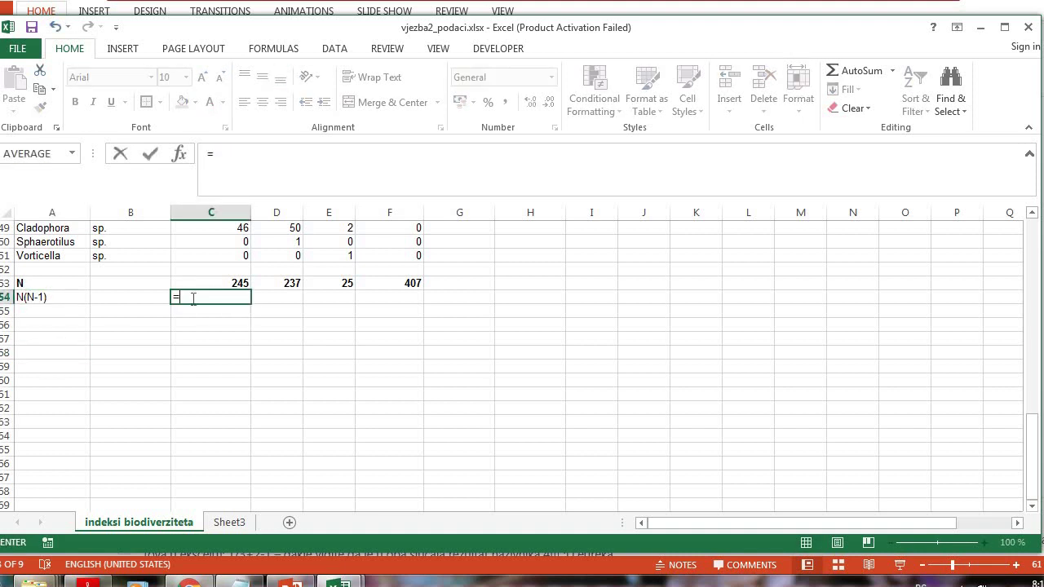
left_click(211, 283)
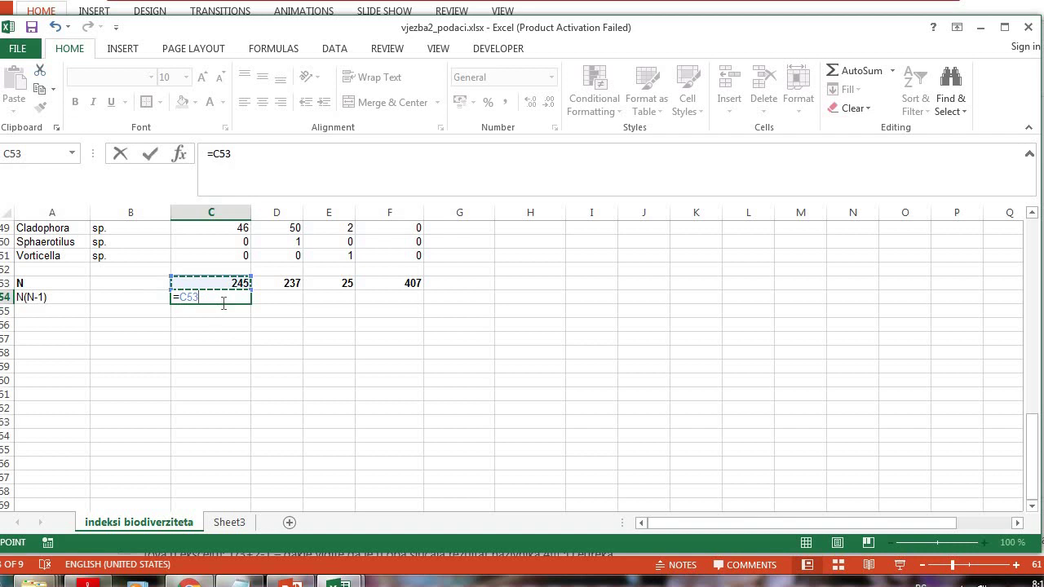
type("*(")
left_click(214, 286)
type("-1)")
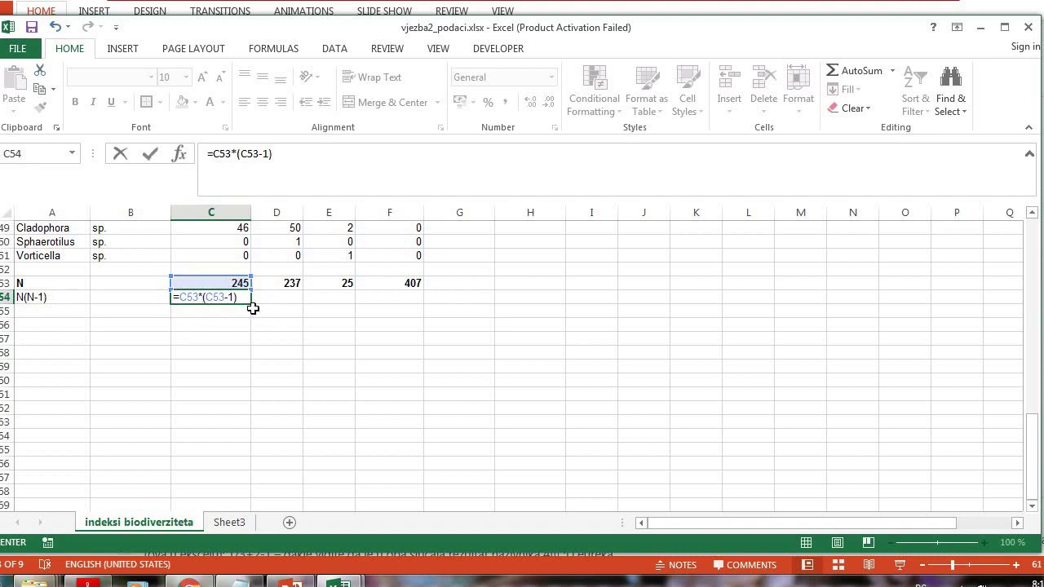
key("Return")
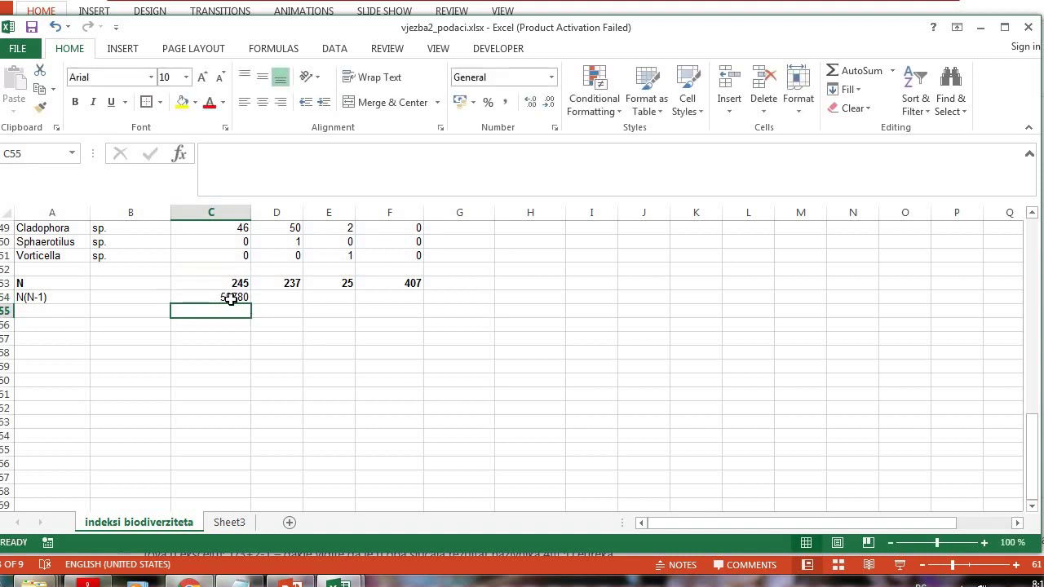
Step: Copy the C54 formula across to F54 and check the copied formulas in D54, E54 and F54
left_click(245, 299)
left_click_drag(251, 302, 413, 329)
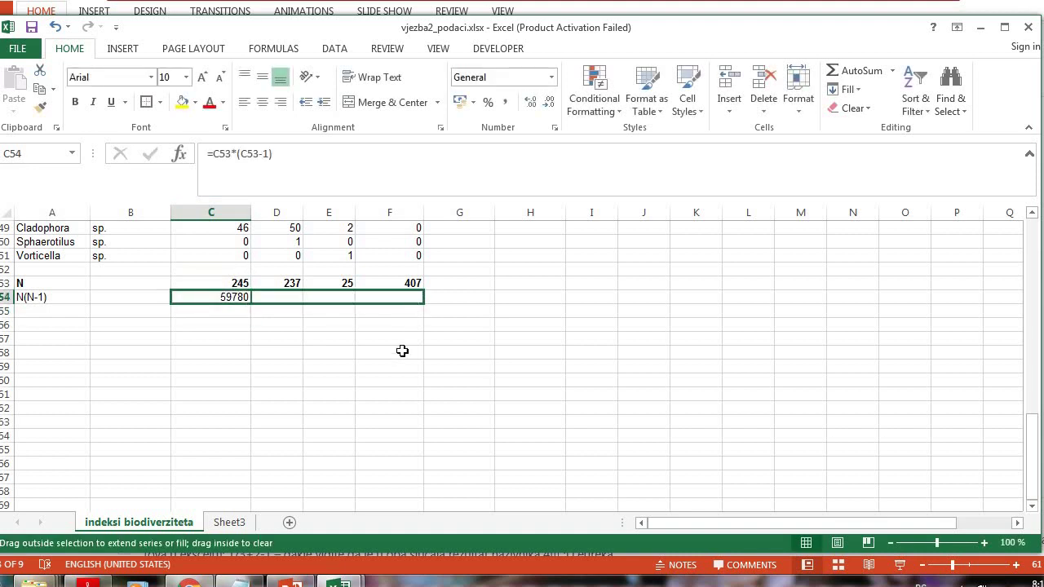
left_click(388, 351)
left_click(287, 298)
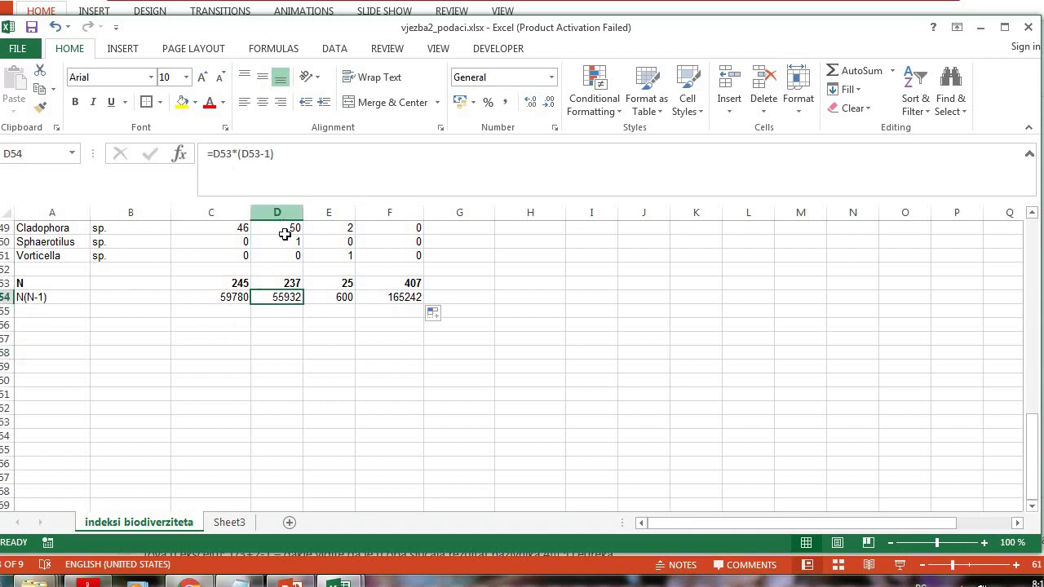
left_click(337, 297)
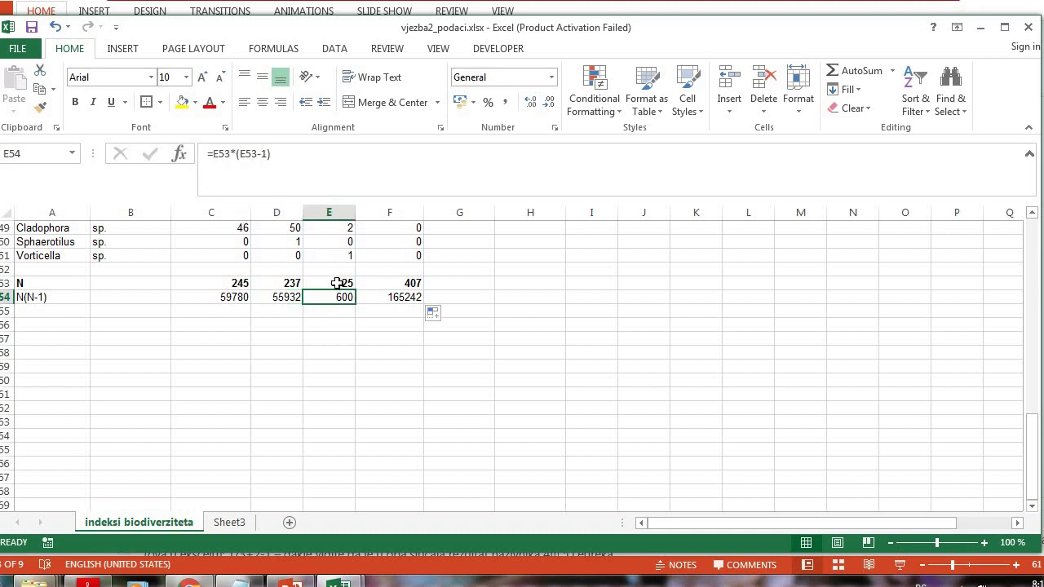
left_click(397, 297)
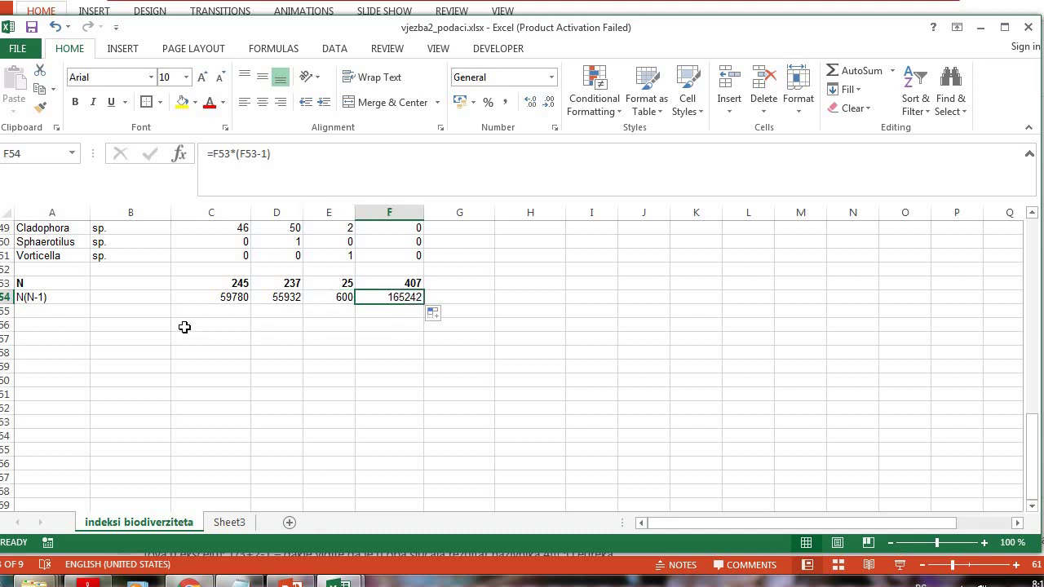
Step: Make the N(N-1) row, cells A54:F54, bold
left_click(183, 325)
left_click_drag(81, 298, 403, 297)
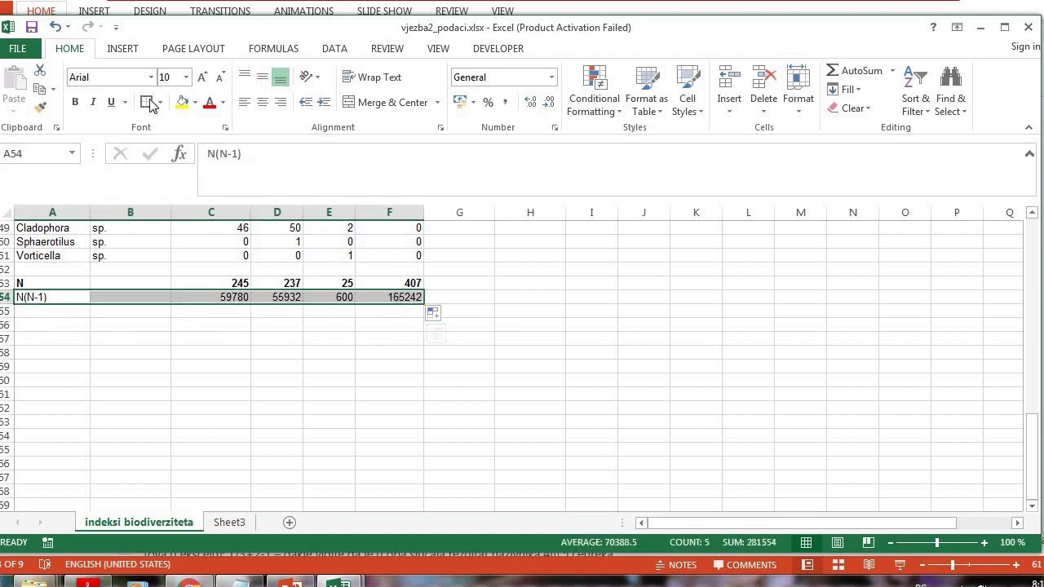
left_click(310, 364)
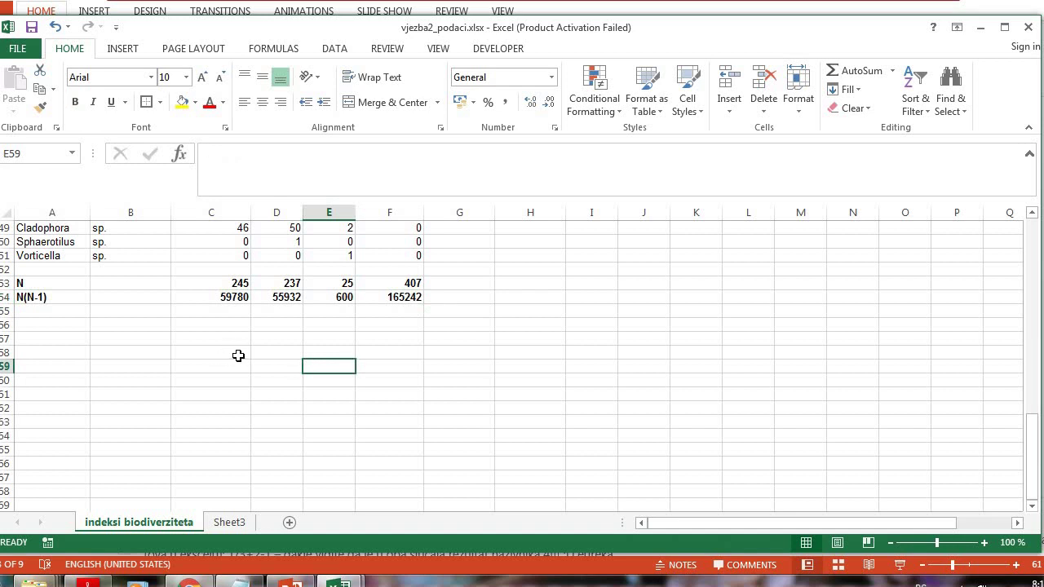
Step: Merge cells G2:H2 above the ni(ni-1) headings and enter the title "Simpson index diverziteta" there
scroll(233, 354, "up", 1)
scroll(610, 416, "up", 15)
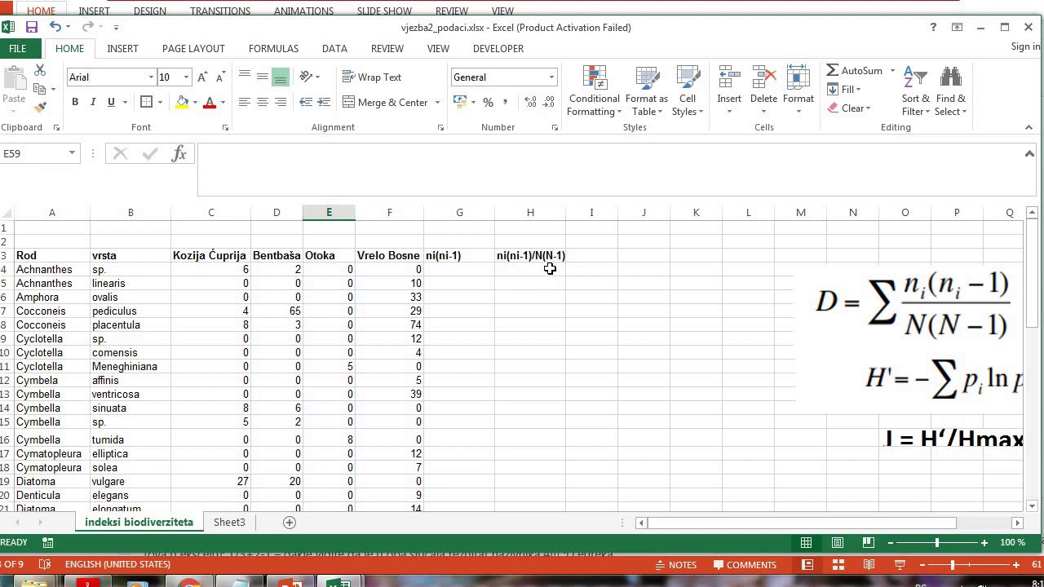
left_click(459, 256)
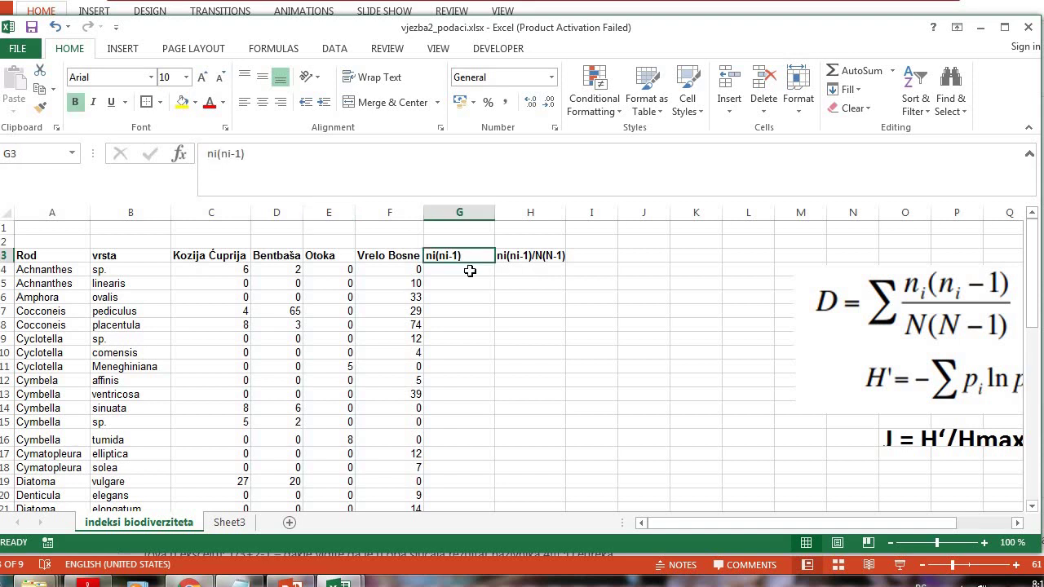
left_click(454, 270)
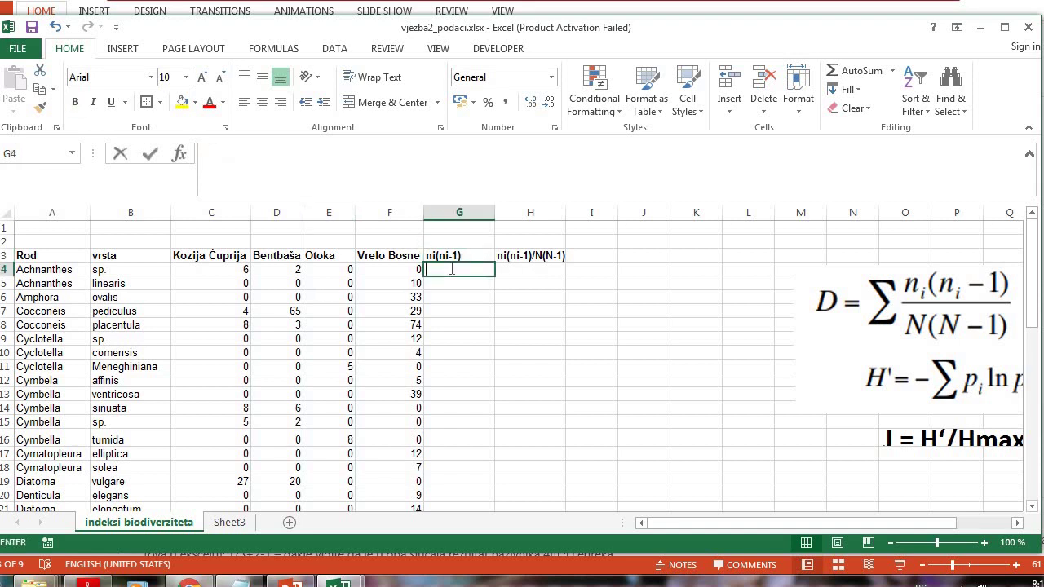
left_click_drag(470, 241, 543, 241)
right_click(542, 241)
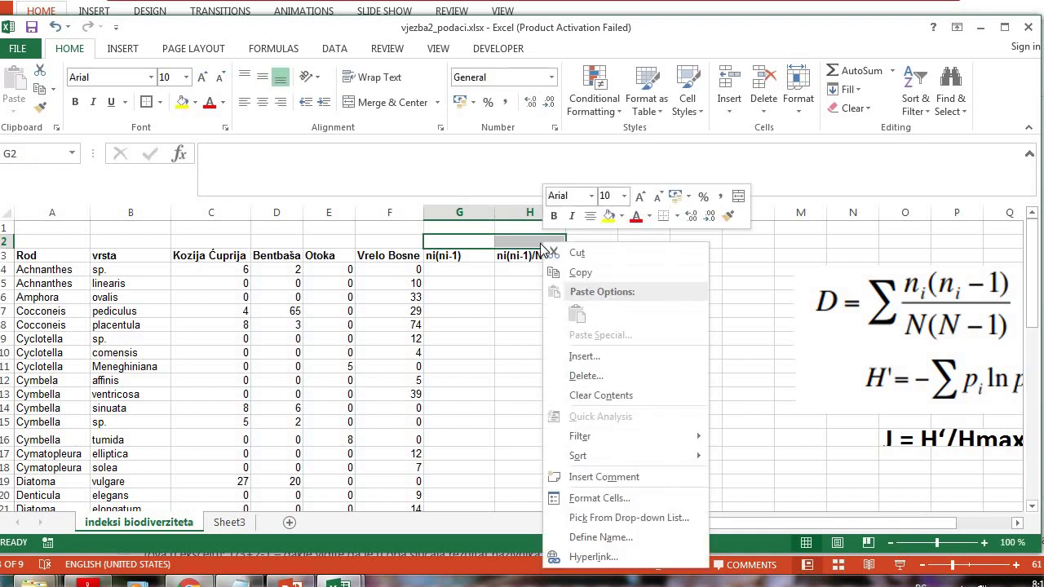
left_click(603, 498)
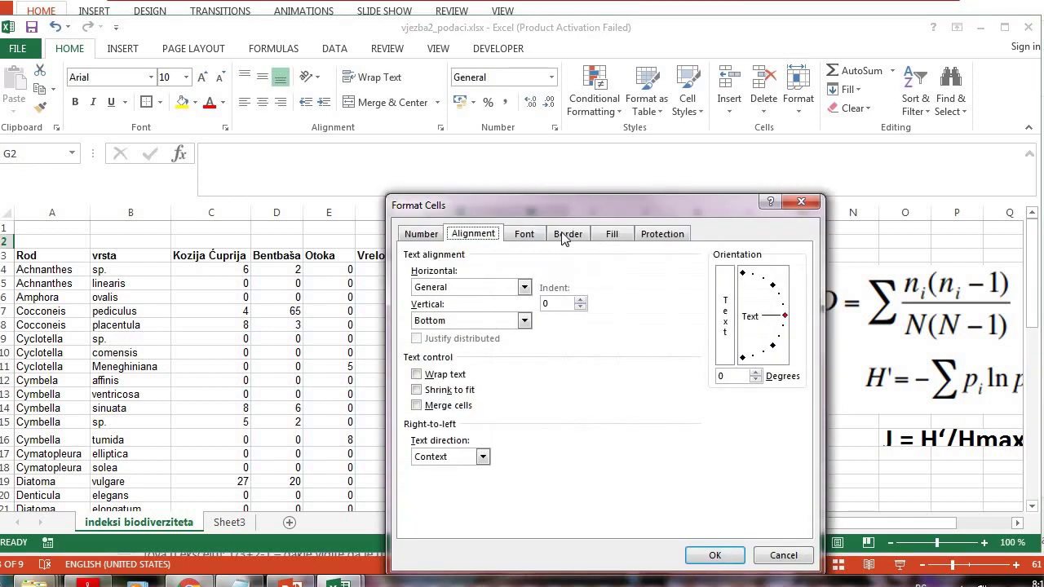
left_click(417, 406)
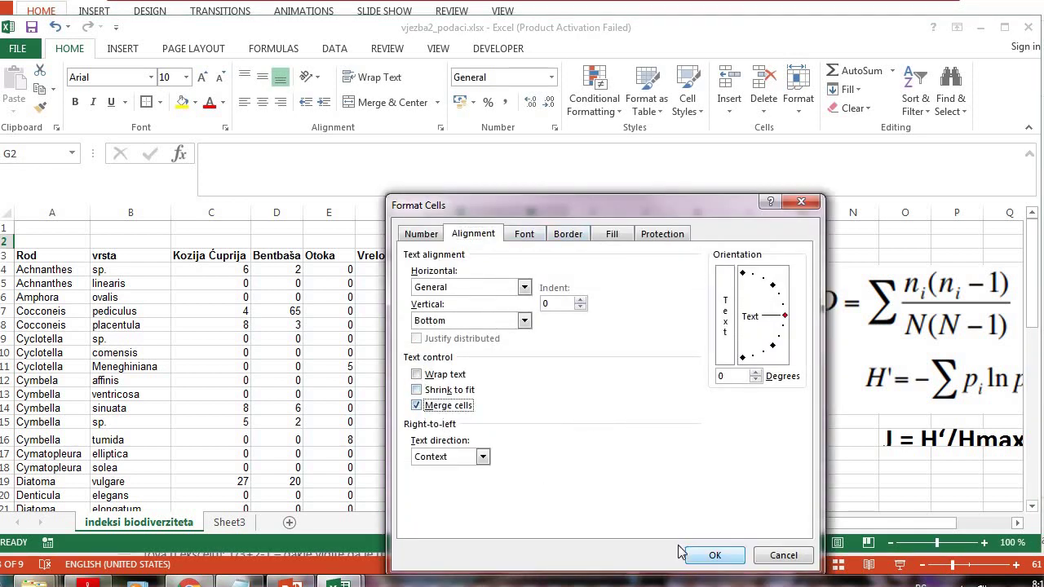
left_click(714, 555)
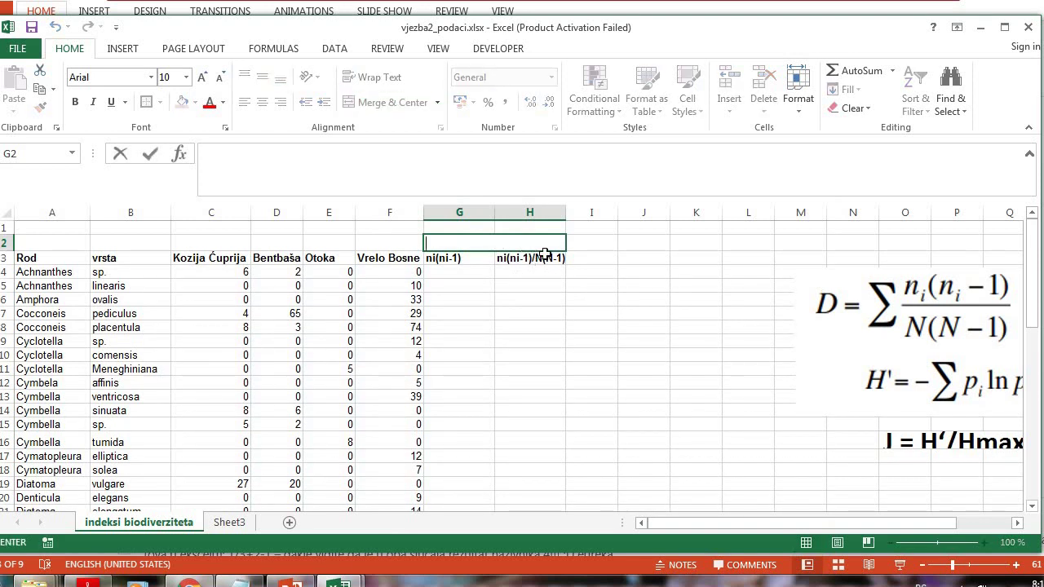
type("Simpson index diverziteta")
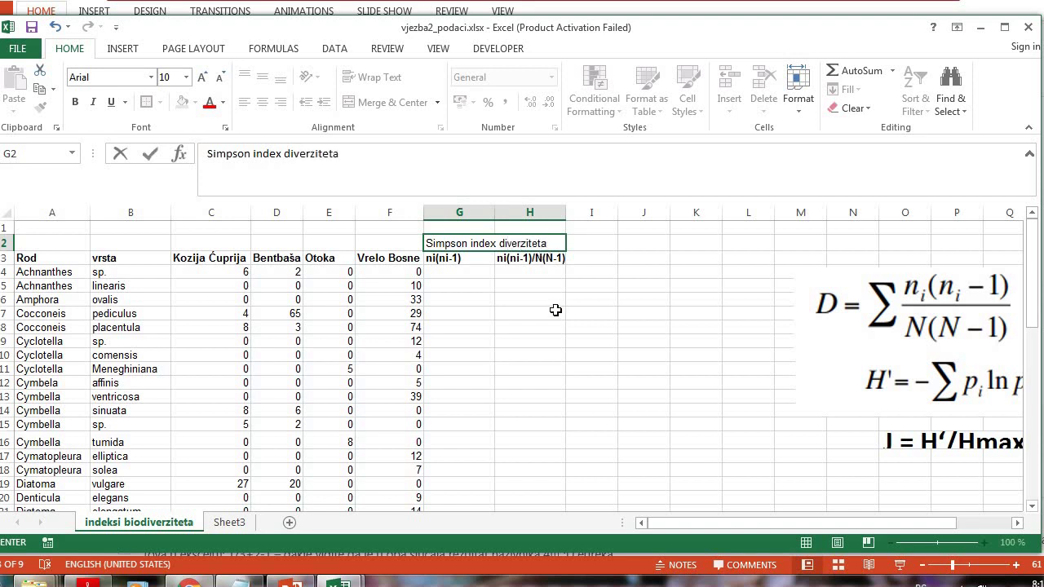
left_click(561, 313)
Step: Merge cells G1:H1 above the Simpson index title and enter the station name "Kozija Cuprija" there
left_click_drag(473, 229, 513, 229)
right_click(513, 229)
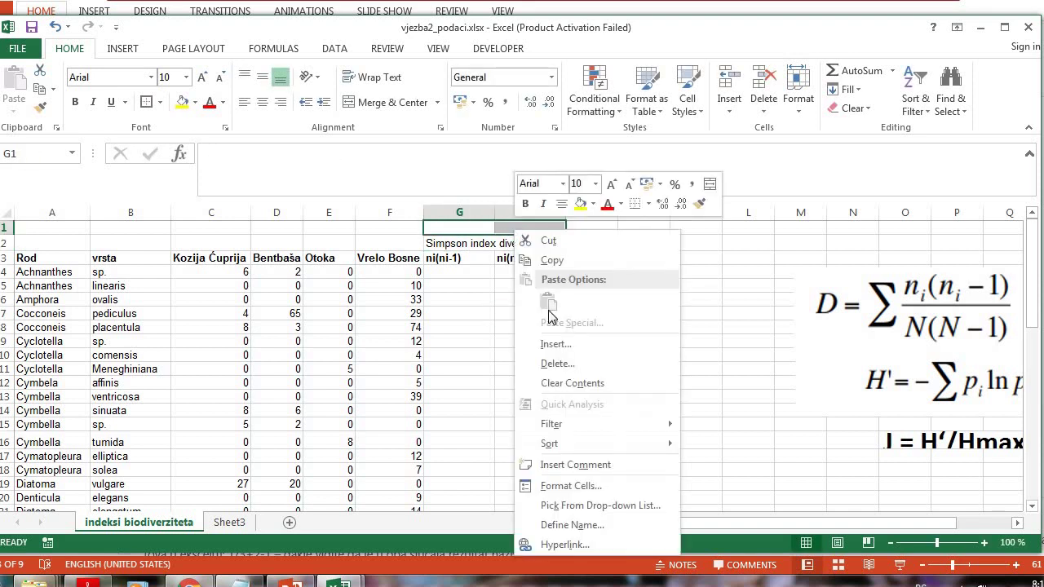
left_click(546, 486)
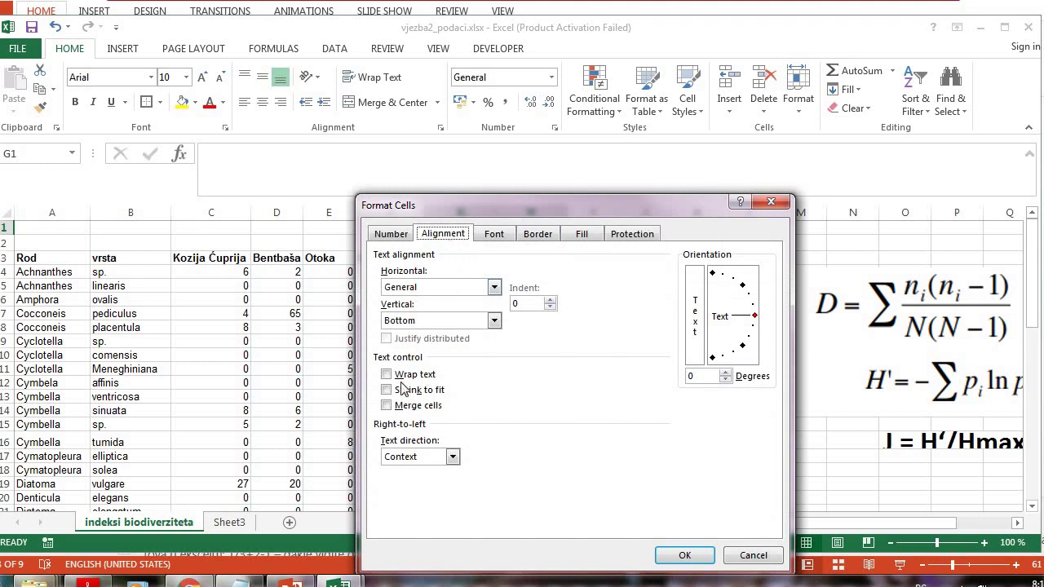
left_click(386, 405)
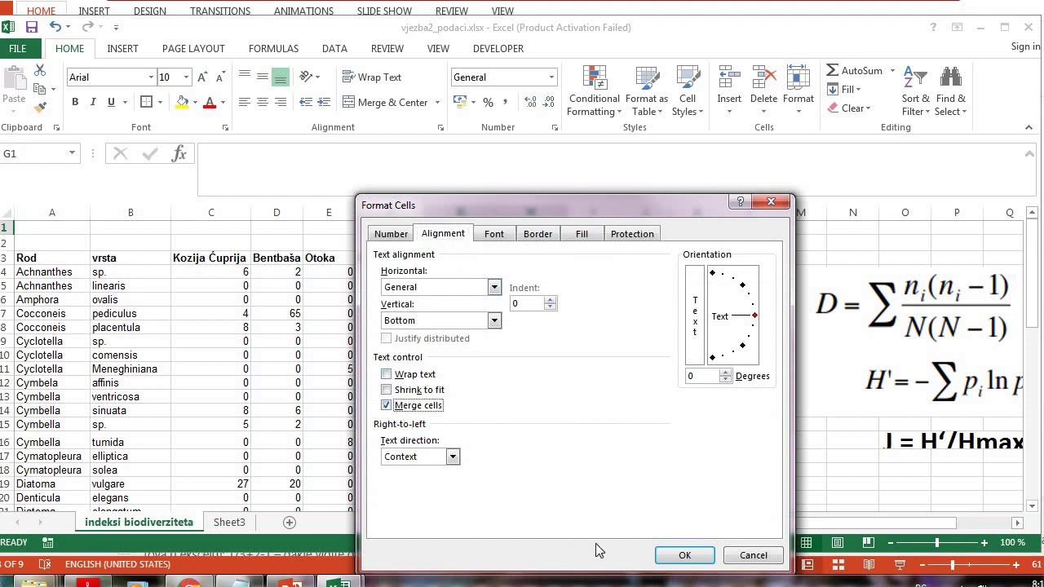
left_click(684, 555)
double_click(501, 231)
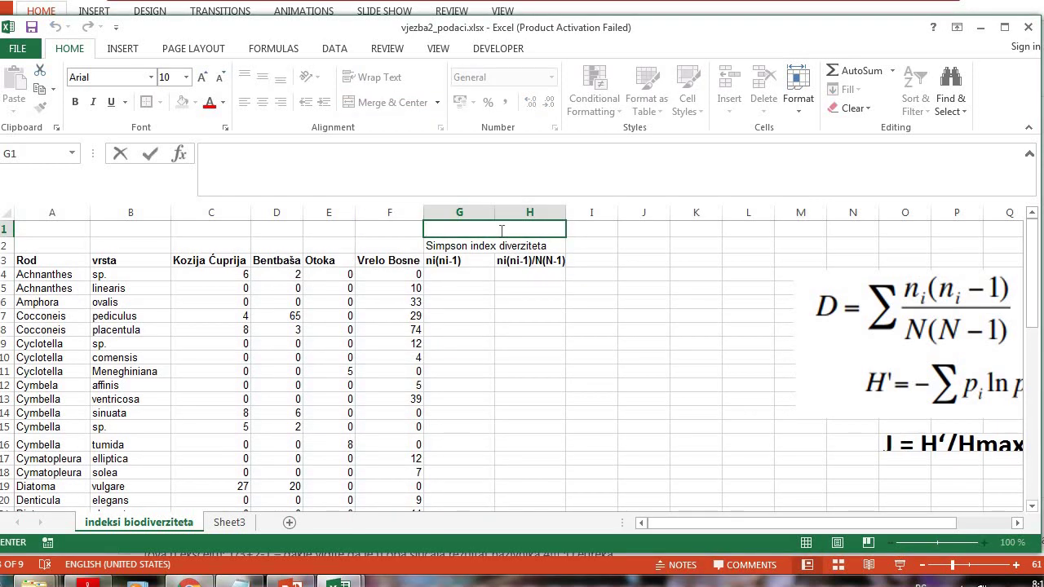
type("Kozija Cuprija")
left_click(530, 347)
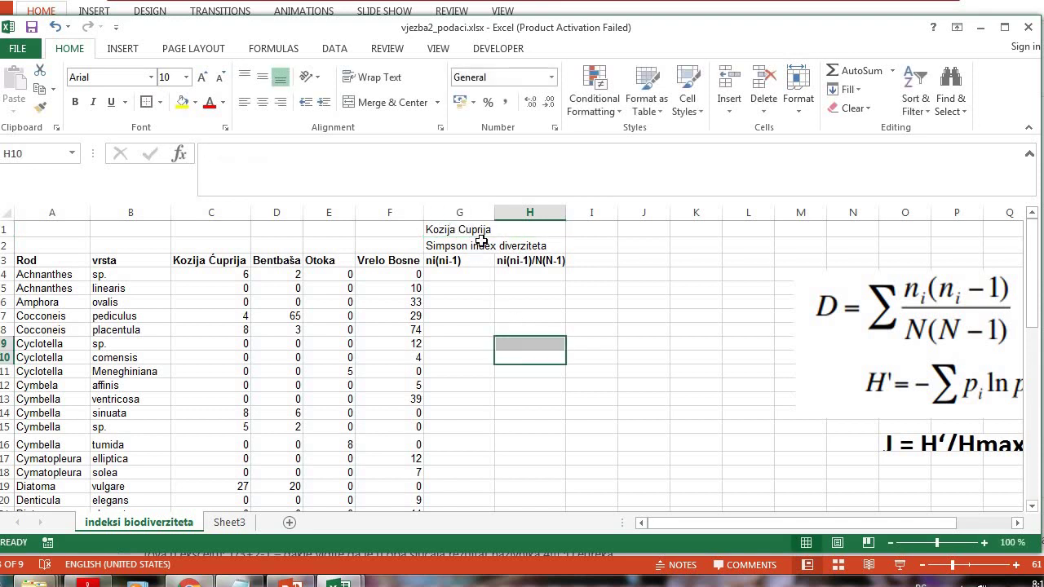
Step: Center the two merged titles in G1 and G2 horizontally and make them bold
left_click_drag(477, 230, 481, 246)
left_click(262, 102)
left_click(74, 102)
left_click_drag(457, 212, 530, 212)
left_click(643, 275)
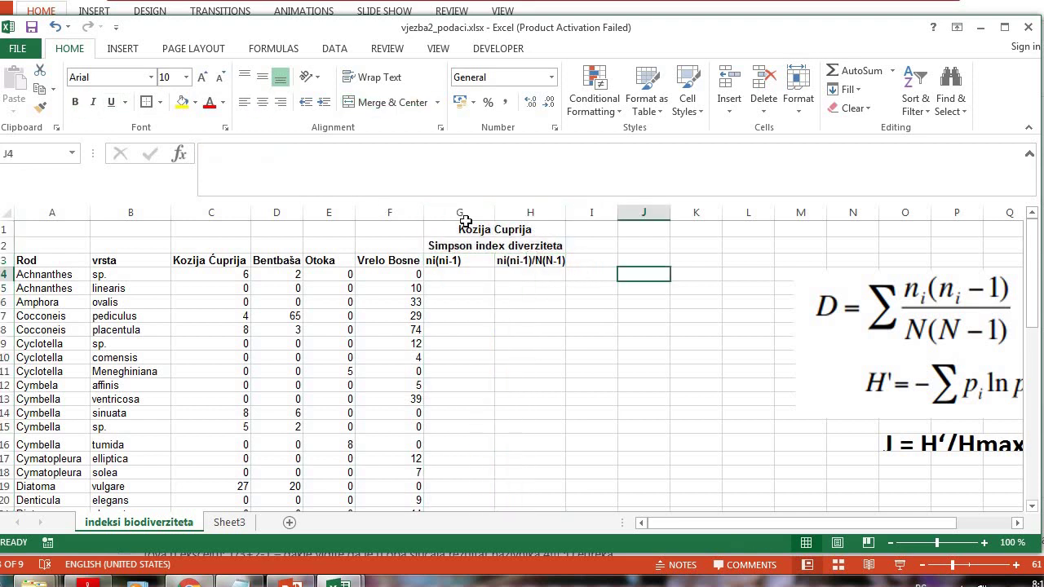
Step: Add a left border and a right border around columns G:H
left_click_drag(459, 212, 530, 212)
left_click(161, 103)
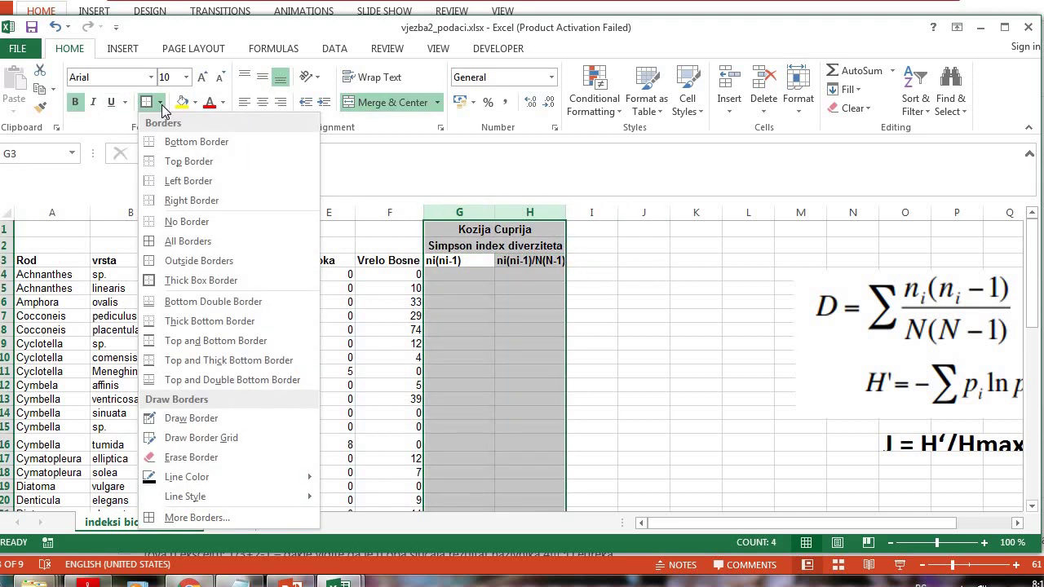
left_click(159, 183)
left_click(161, 103)
left_click(165, 184)
left_click(652, 316)
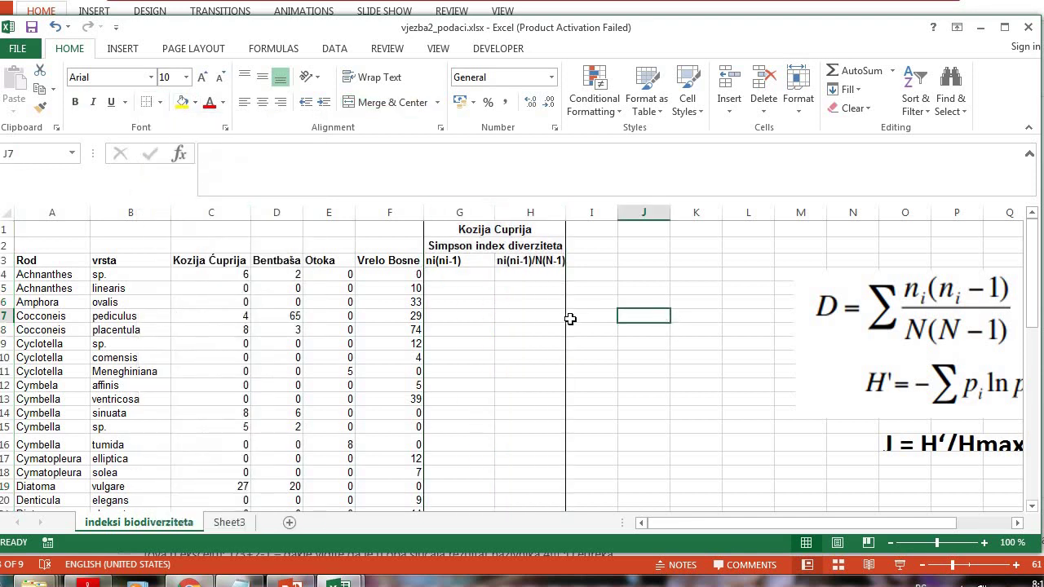
Step: Enter the formula =C4*(C4-1) in cell G4 of the ni(ni-1) column
left_click(451, 274)
type("=")
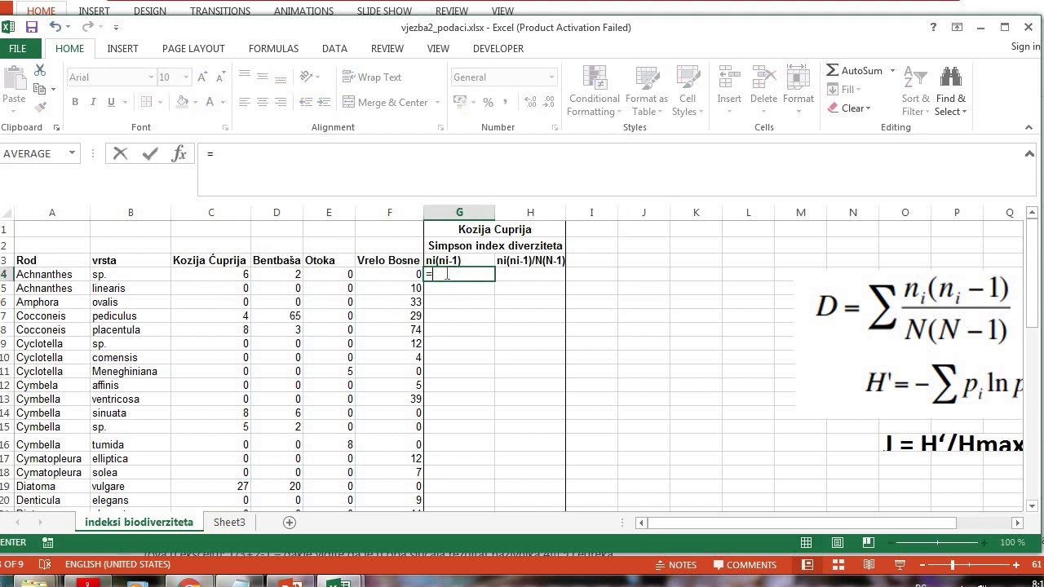
left_click(239, 274)
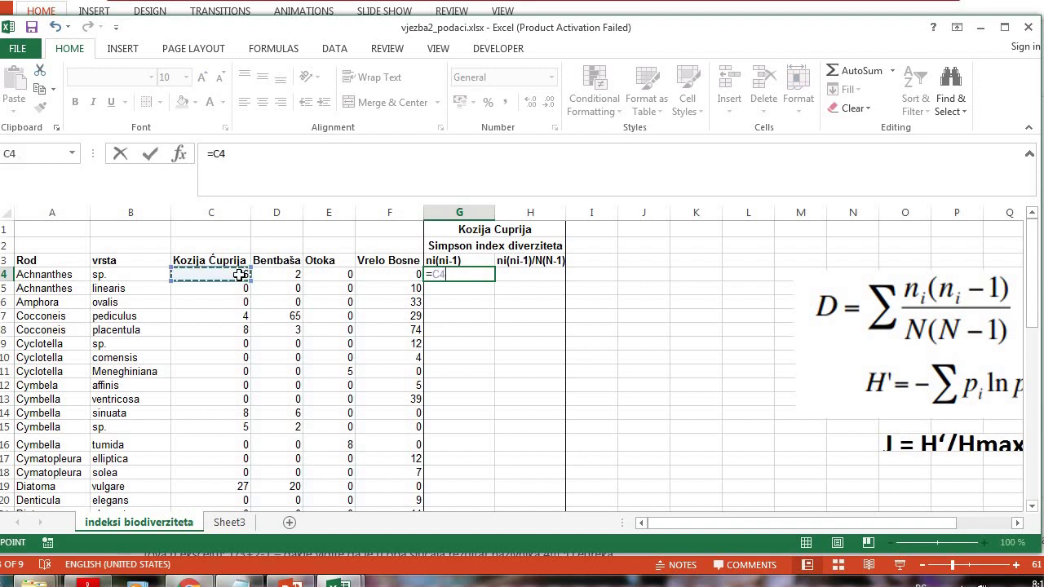
type("*")
left_click(236, 274)
type("-1")
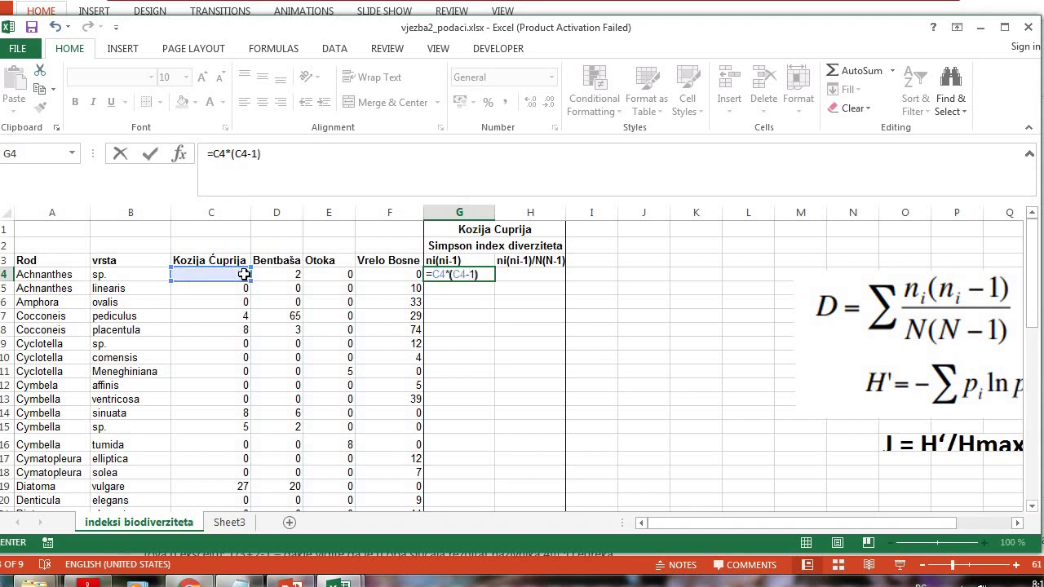
key("Return")
Step: Copy the G4 formula down the ni(ni-1) column to G51
left_click(445, 277)
scroll(494, 272, "down", 1)
scroll(491, 273, "up", 1)
mouse_move(490, 299)
left_mouse_down()
mouse_move(481, 540)
mouse_move(483, 493)
left_mouse_up()
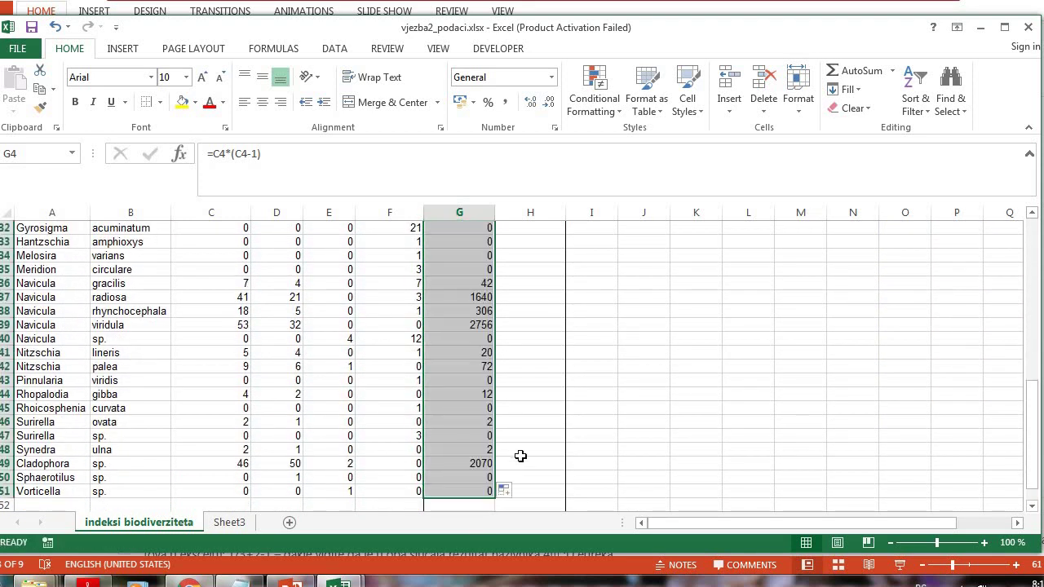
scroll(464, 436, "up", 10)
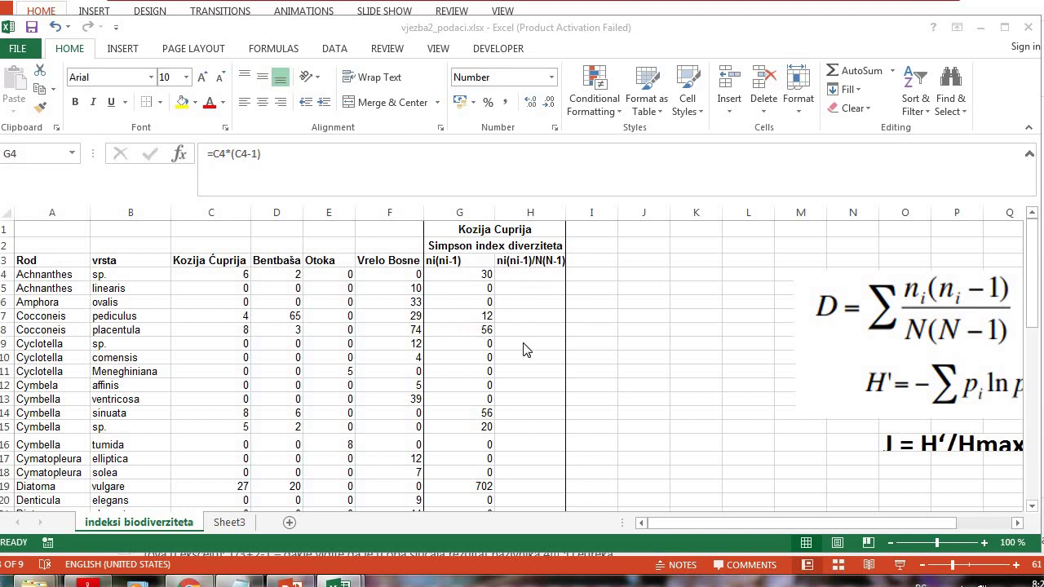
Step: Examine the N(N-1) row and the formula in C54 as the divisor for the ni(ni-1)/N(N-1) column
key("ctrl+shift+Down")
scroll(426, 349, "down", 18)
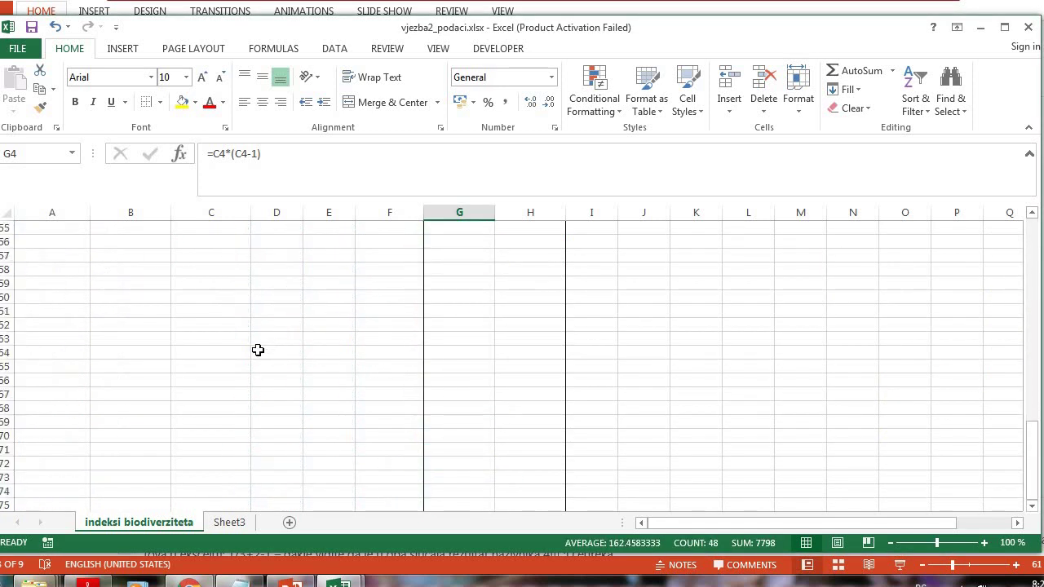
scroll(259, 345, "up", 5)
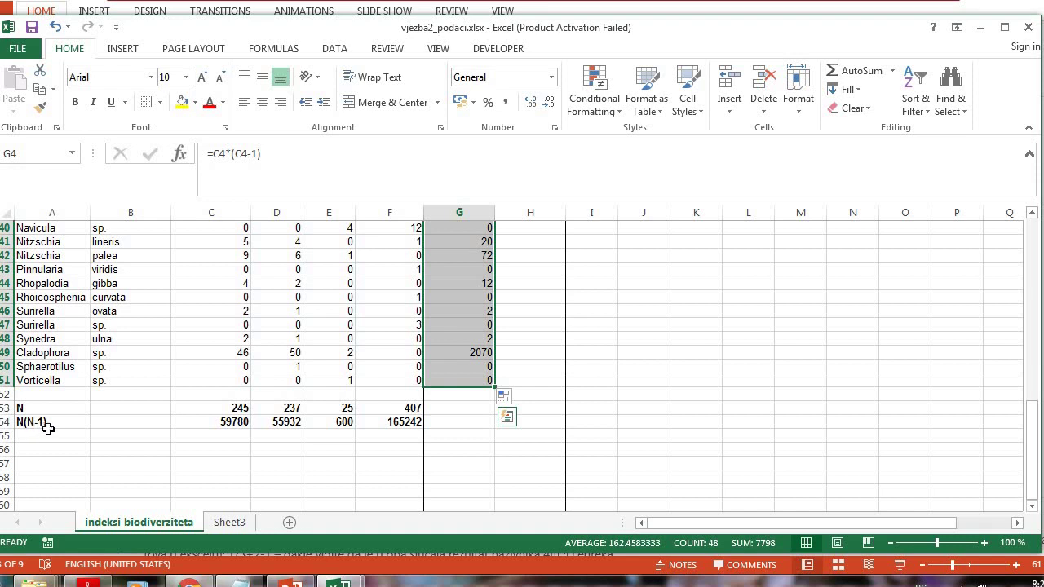
scroll(498, 382, "up", 13)
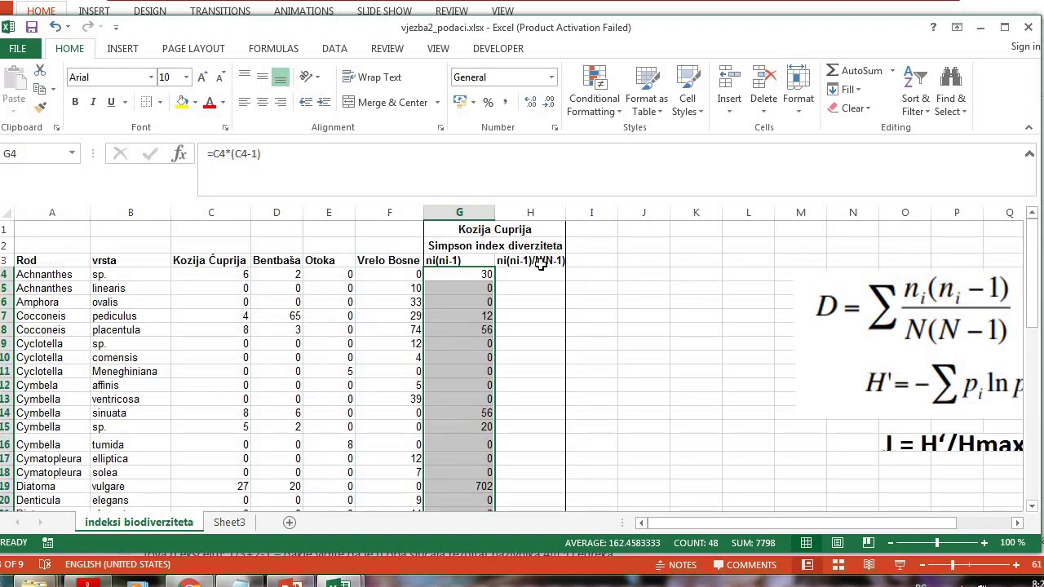
scroll(445, 363, "down", 14)
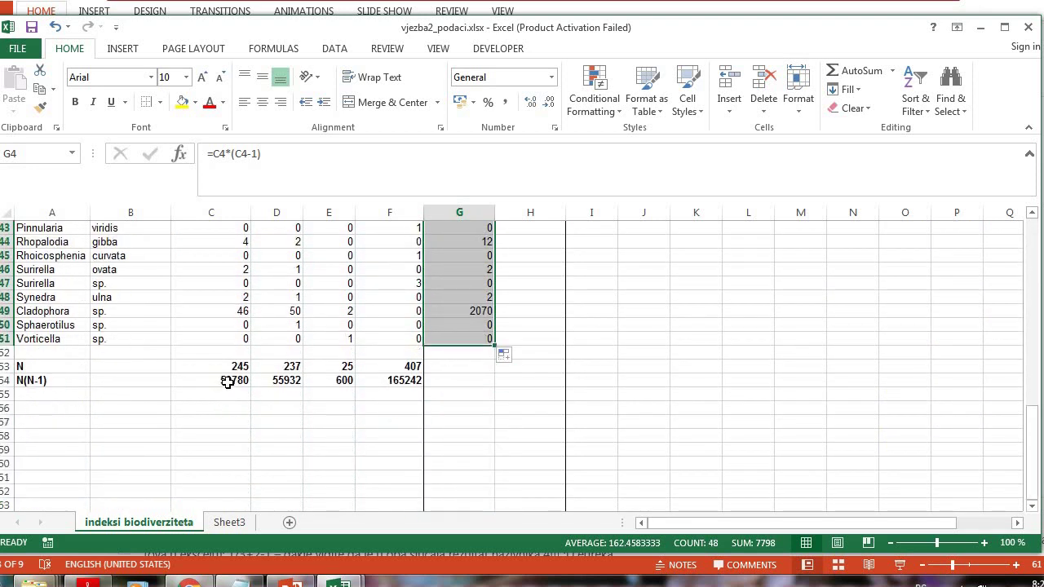
left_click(228, 381)
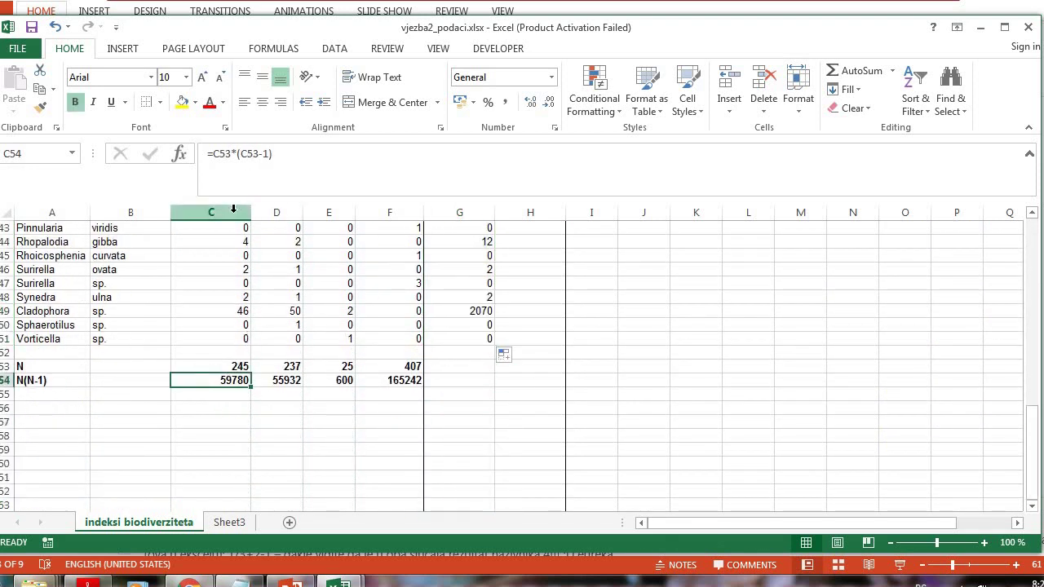
scroll(603, 358, "up", 14)
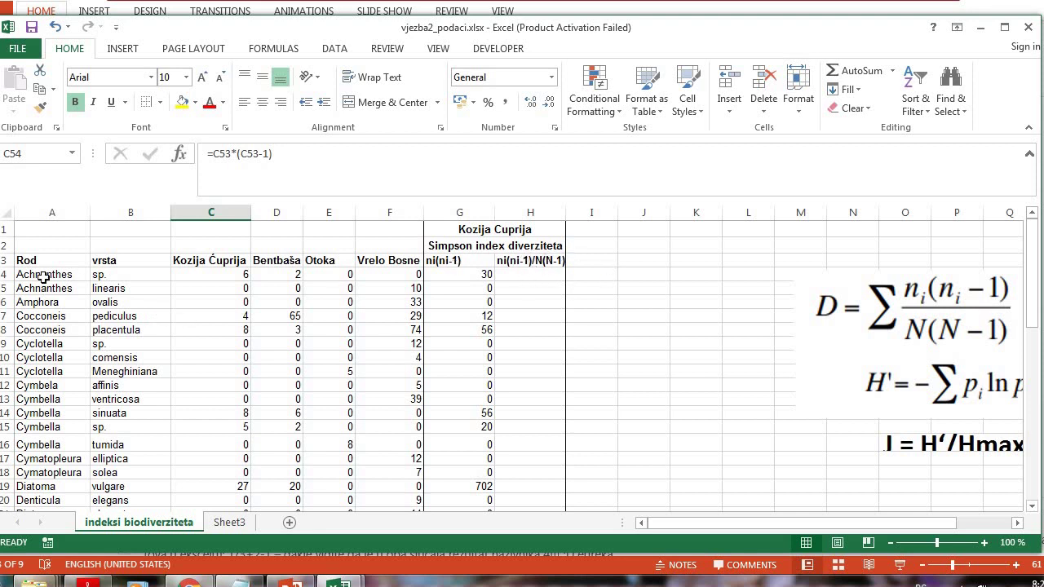
Step: Enter the formula =G4/C$54 in cell H4, keeping the N(N-1) row reference fixed
double_click(527, 274)
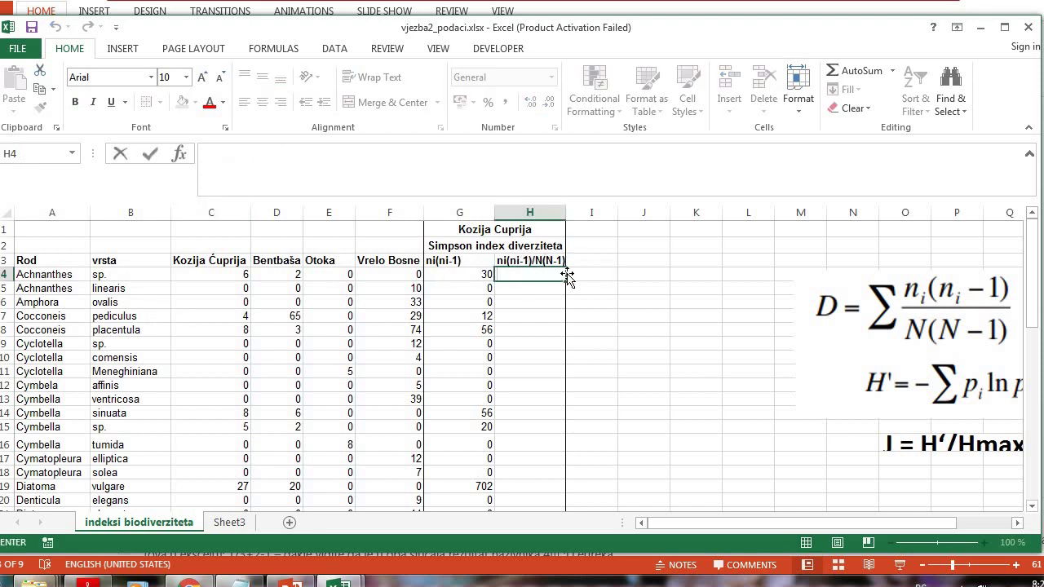
type("=")
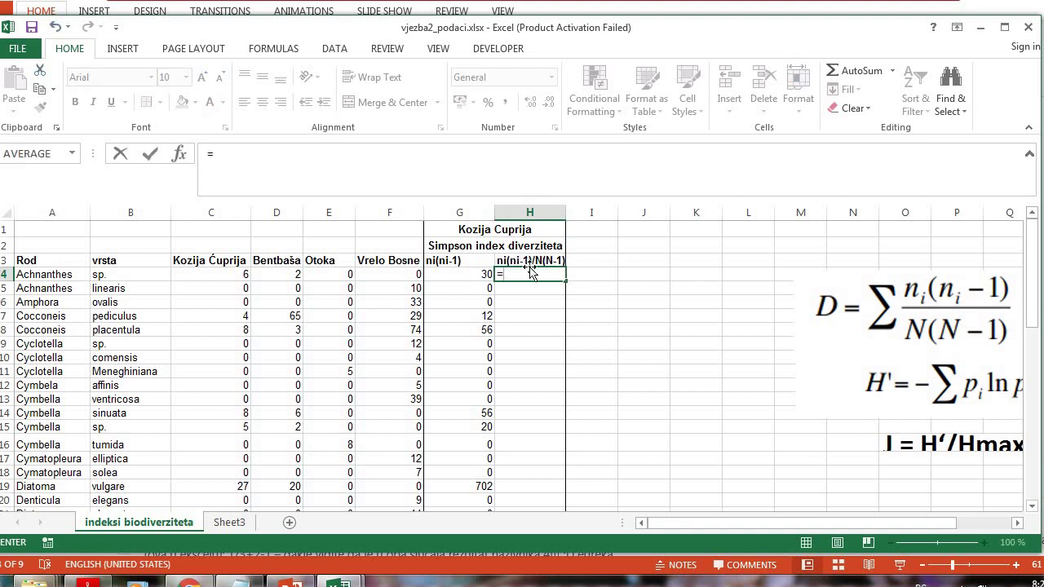
left_click(459, 275)
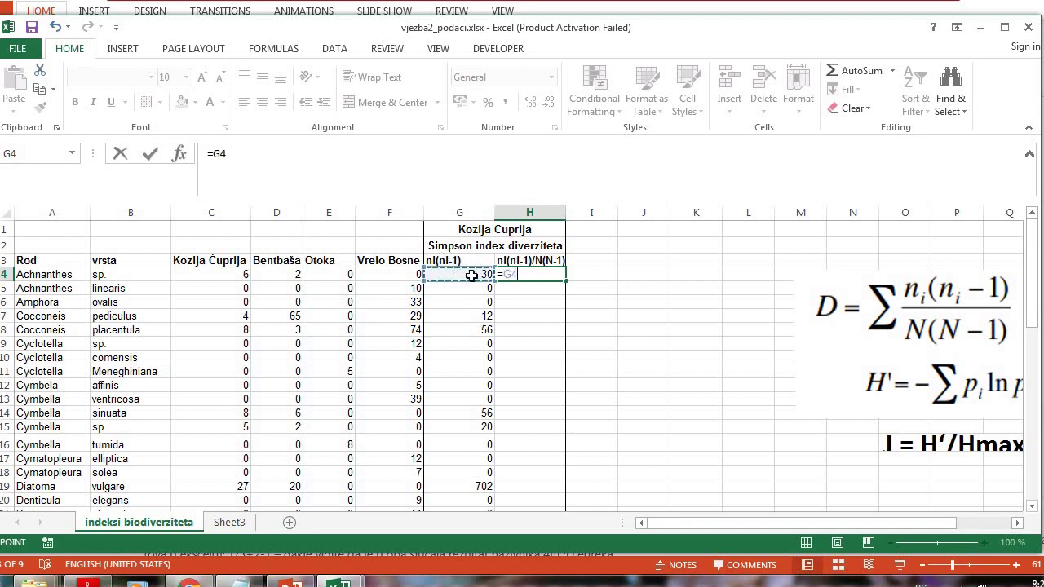
type("/")
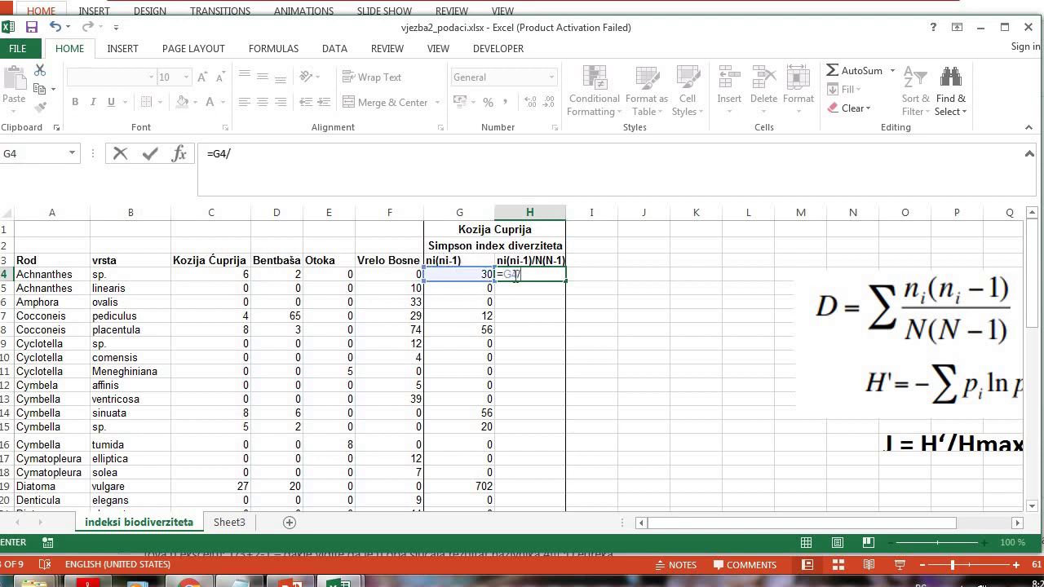
scroll(146, 338, "down", 13)
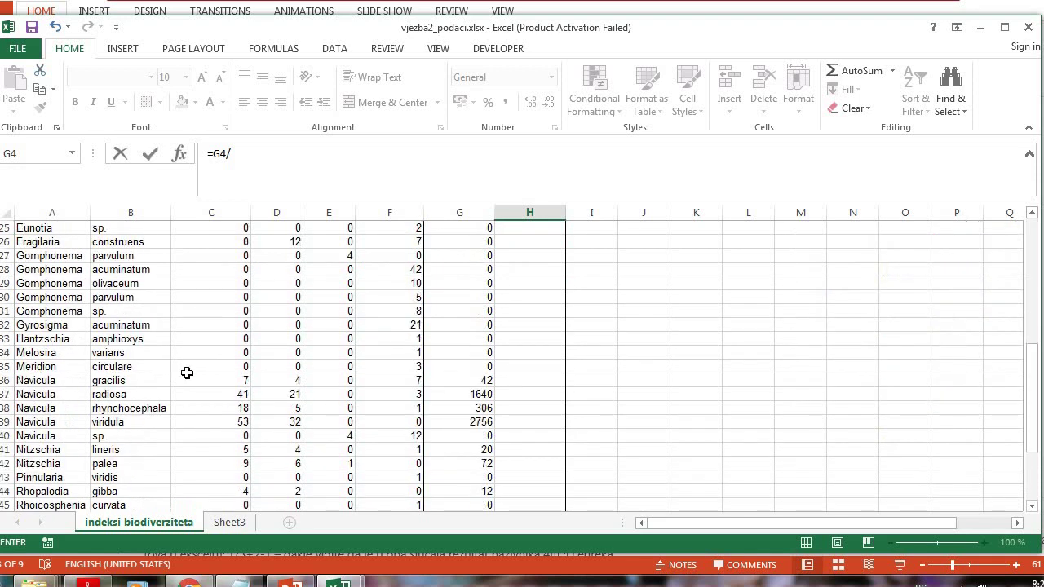
scroll(388, 367, "up", 14)
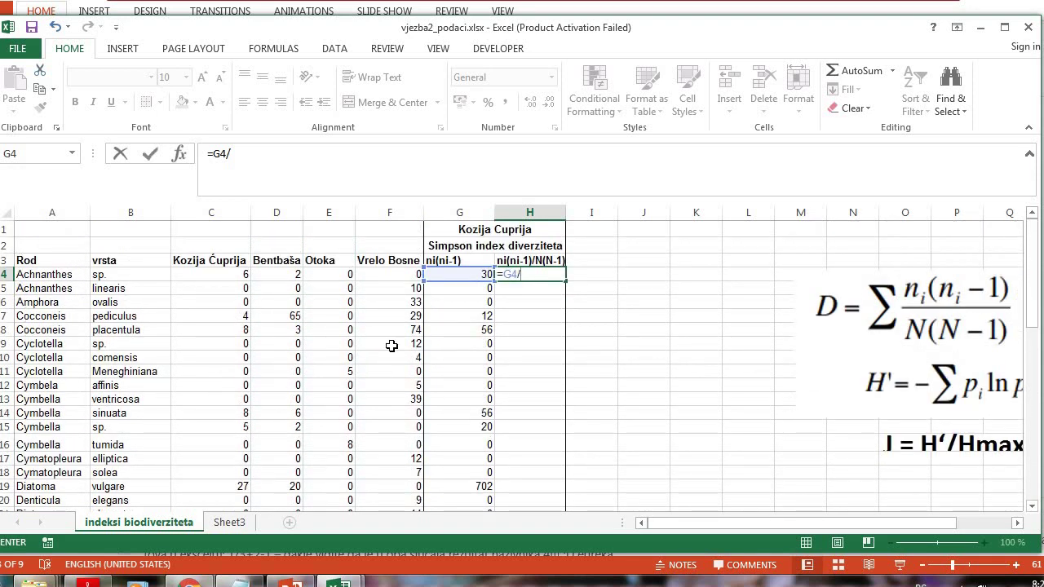
type("C$43")
key("Return")
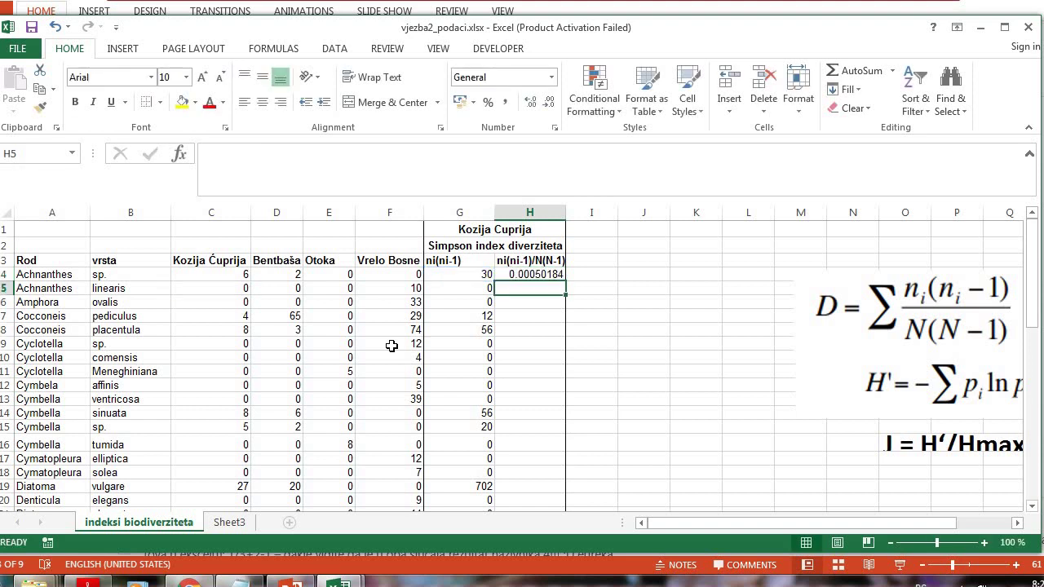
Step: Copy the H4 formula down the ni(ni-1)/N(N-1) column to H51
left_click(523, 274)
left_click_drag(563, 283, 547, 494)
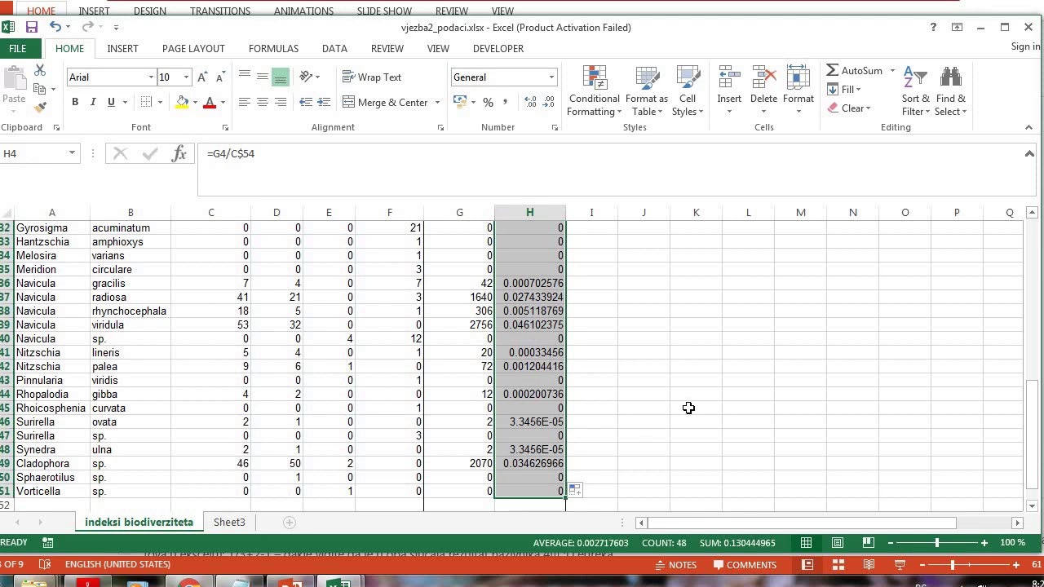
scroll(685, 406, "up", 10)
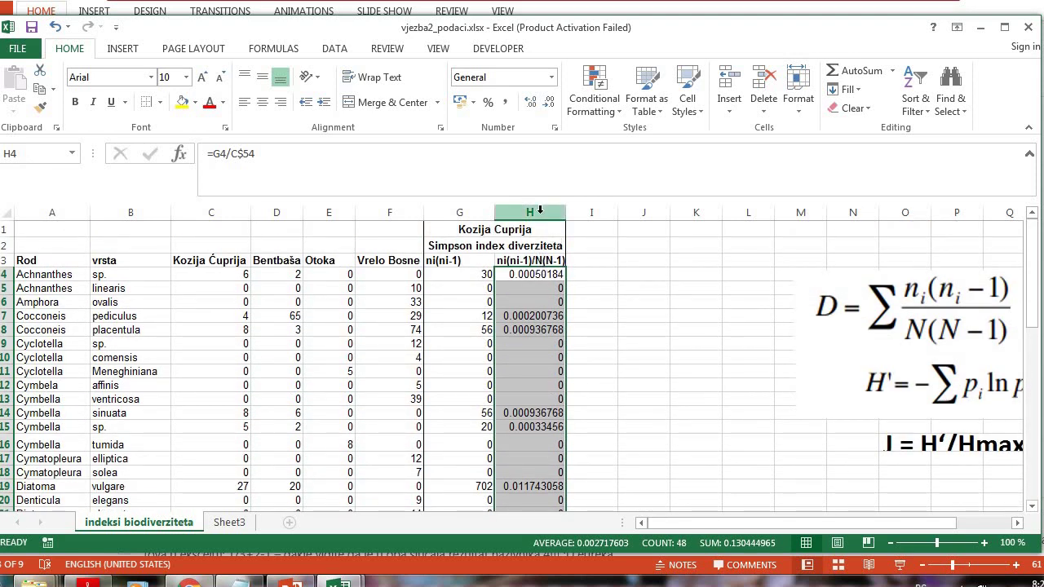
Step: Format column H as Number with 2 decimal places
left_click(540, 212)
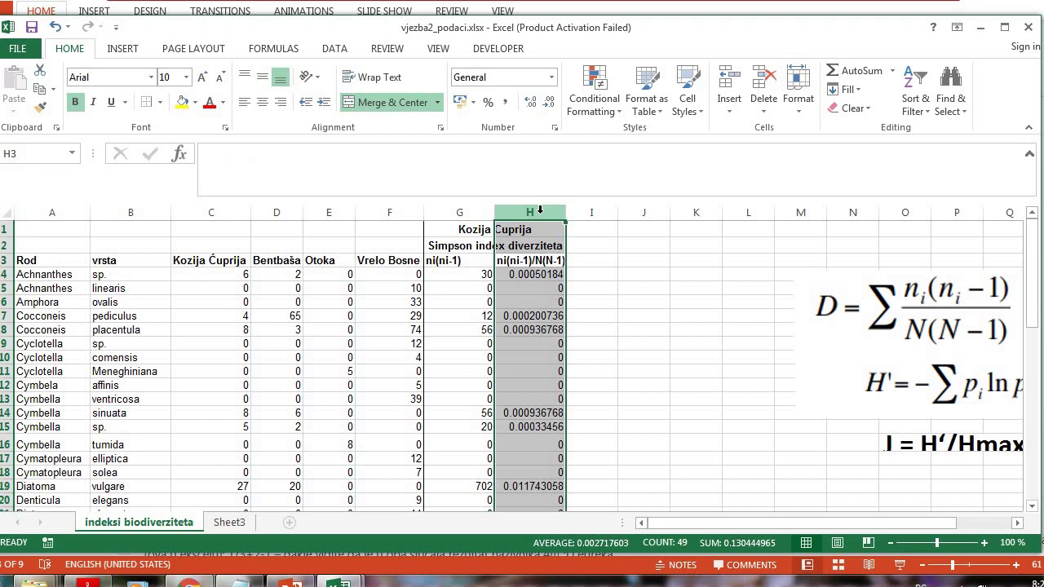
right_click(540, 211)
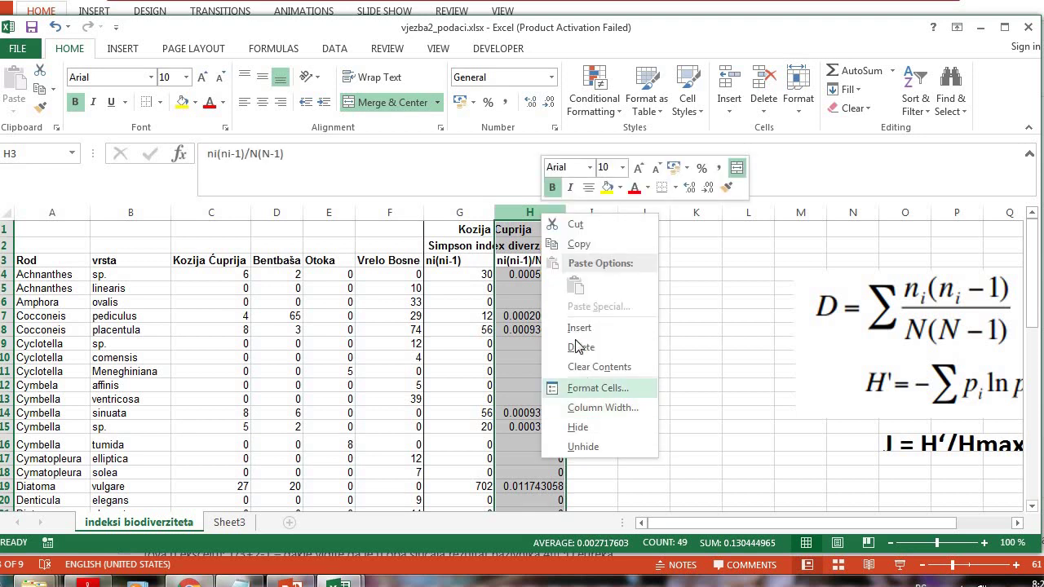
left_click(590, 385)
left_click(400, 226)
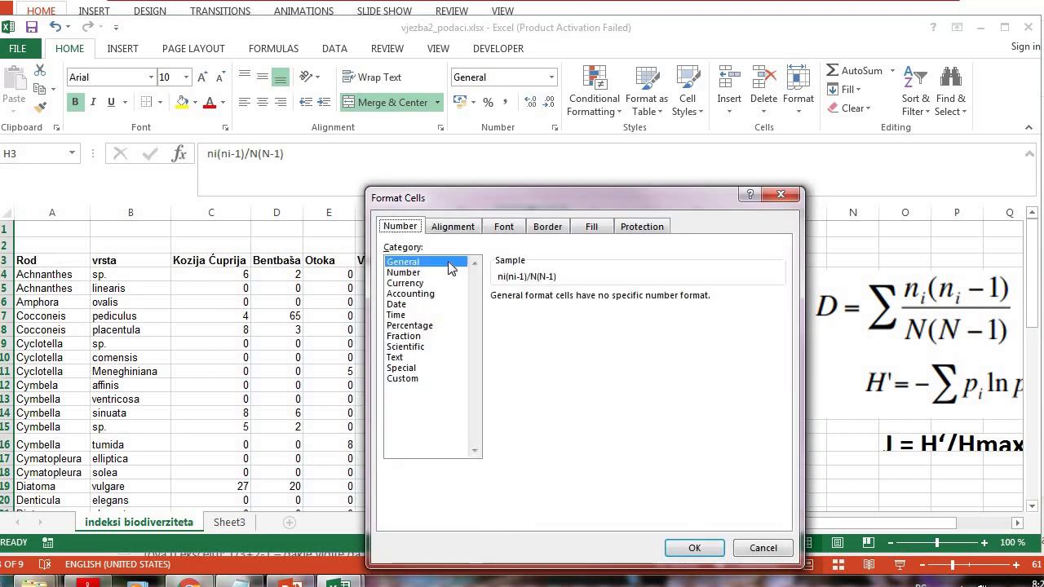
left_click(407, 273)
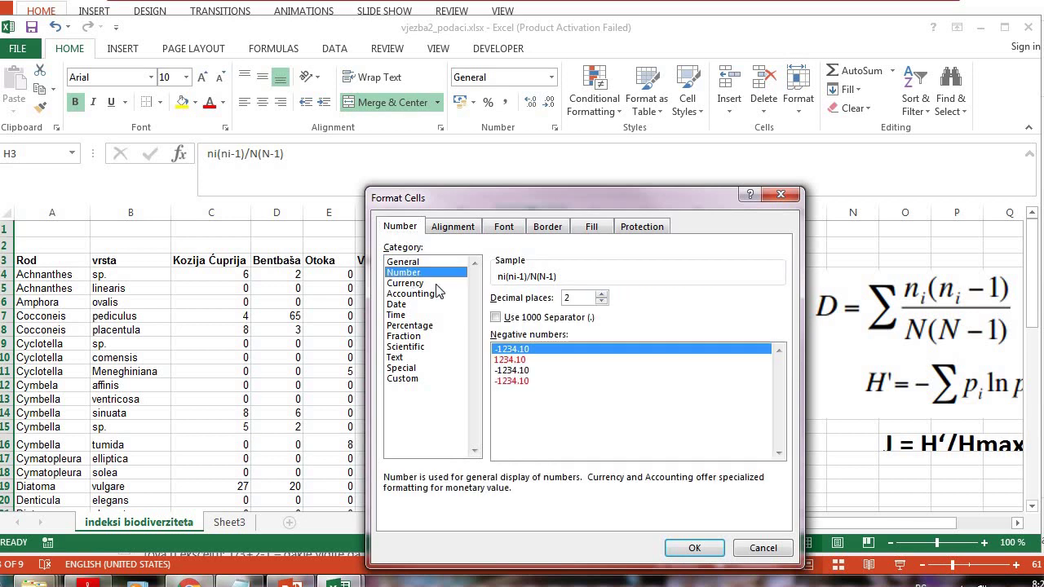
left_click(693, 547)
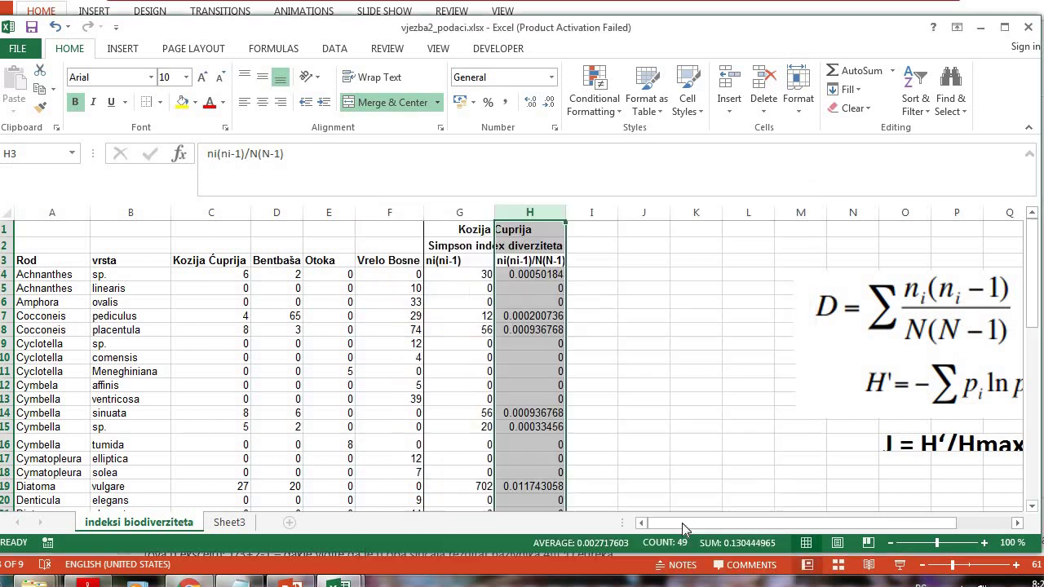
left_click(559, 485)
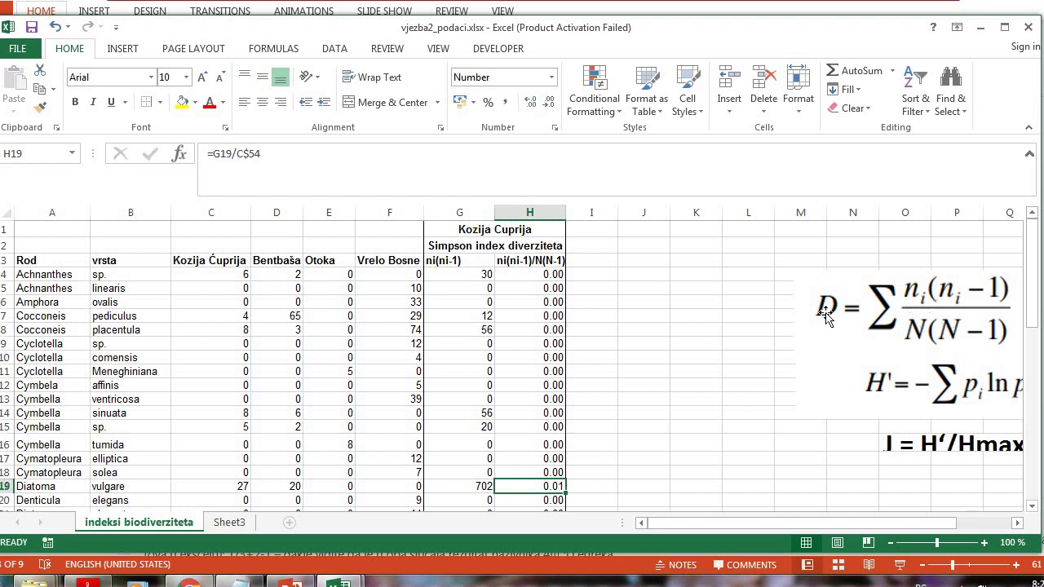
scroll(513, 382, "down", 9)
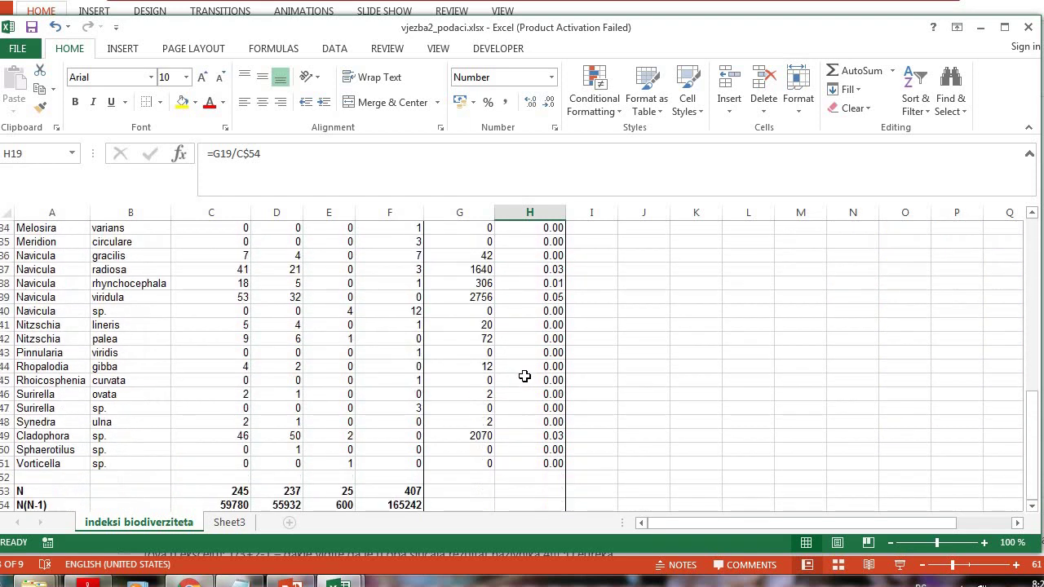
Step: Enter =SUM(H4:H51) in cell H52 below the ni(ni-1)/N(N-1) column and fill the cell with yellow
scroll(554, 373, "down", 2)
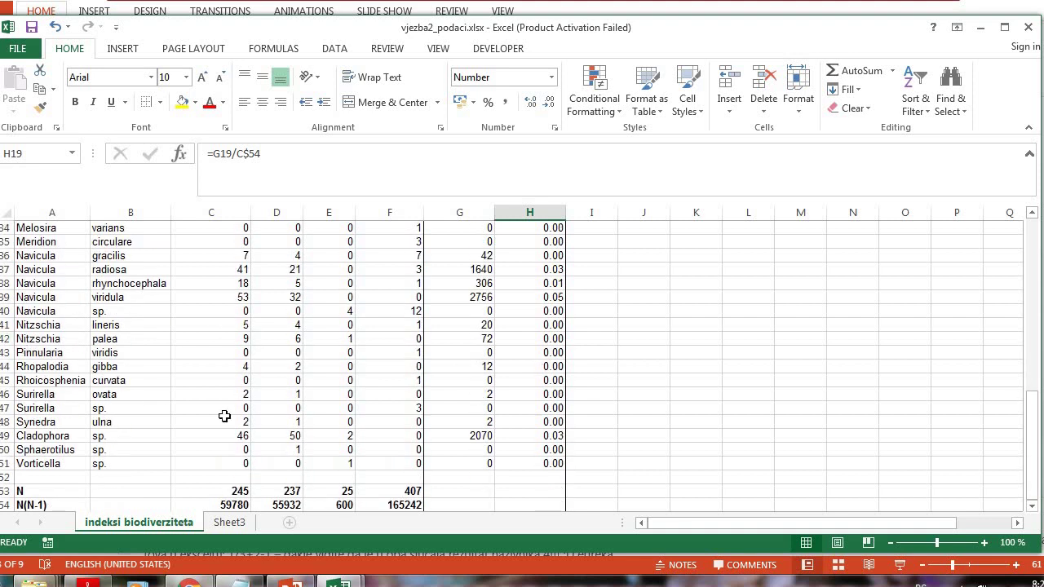
scroll(526, 401, "down", 4)
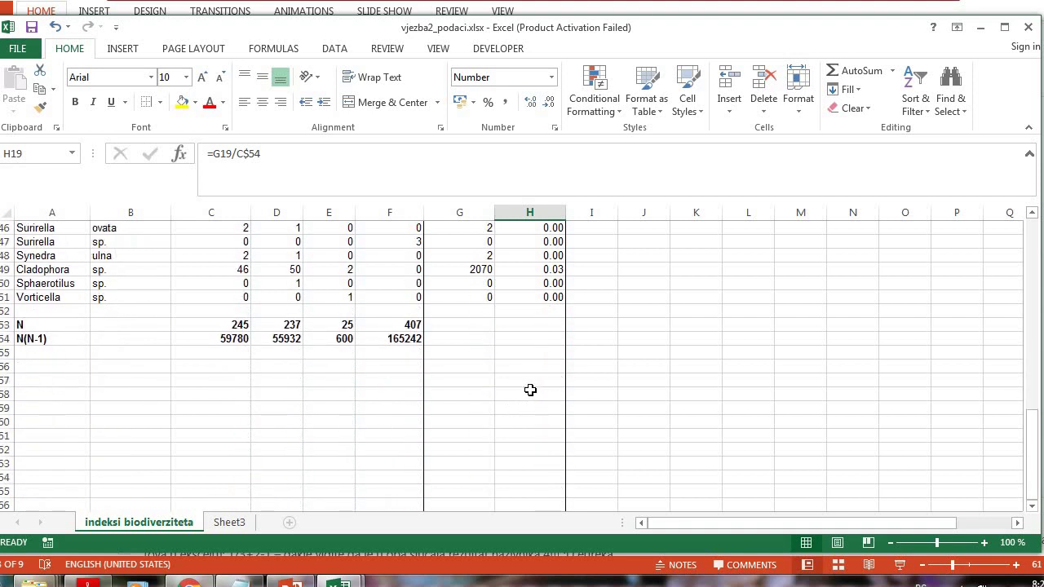
left_click(544, 314)
scroll(534, 309, "up", 15)
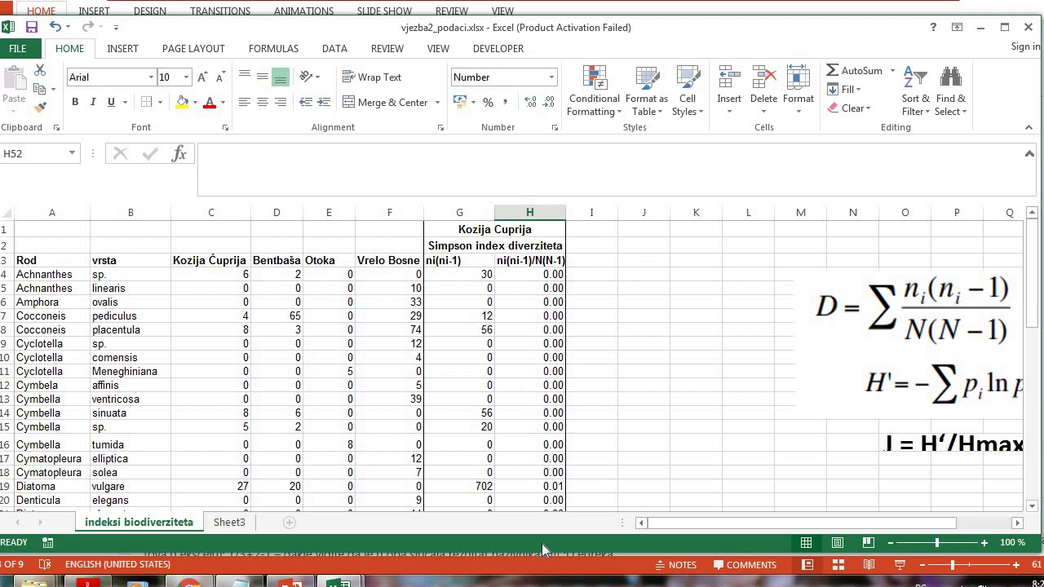
scroll(546, 541, "down", 12)
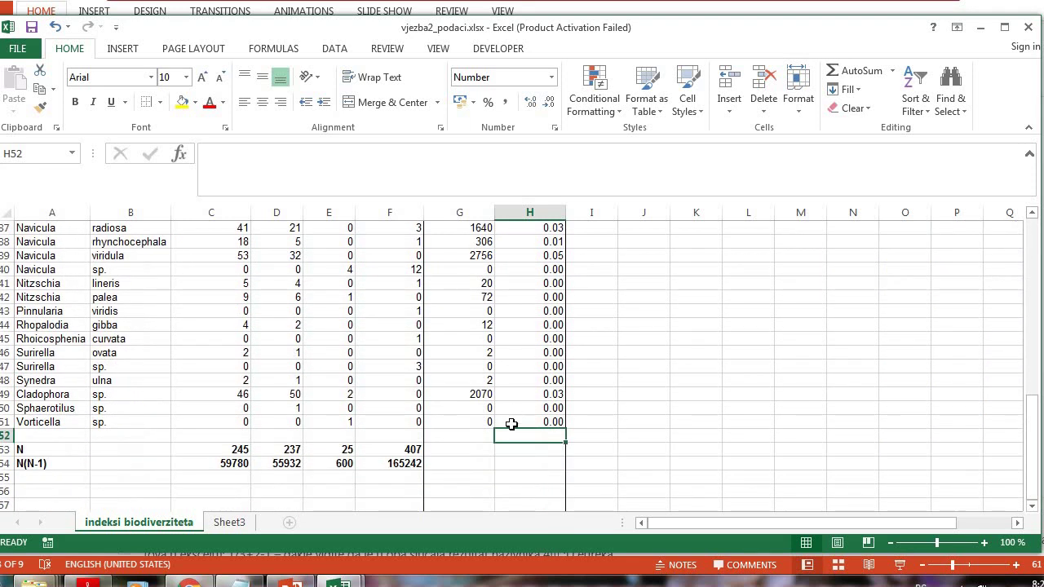
double_click(515, 435)
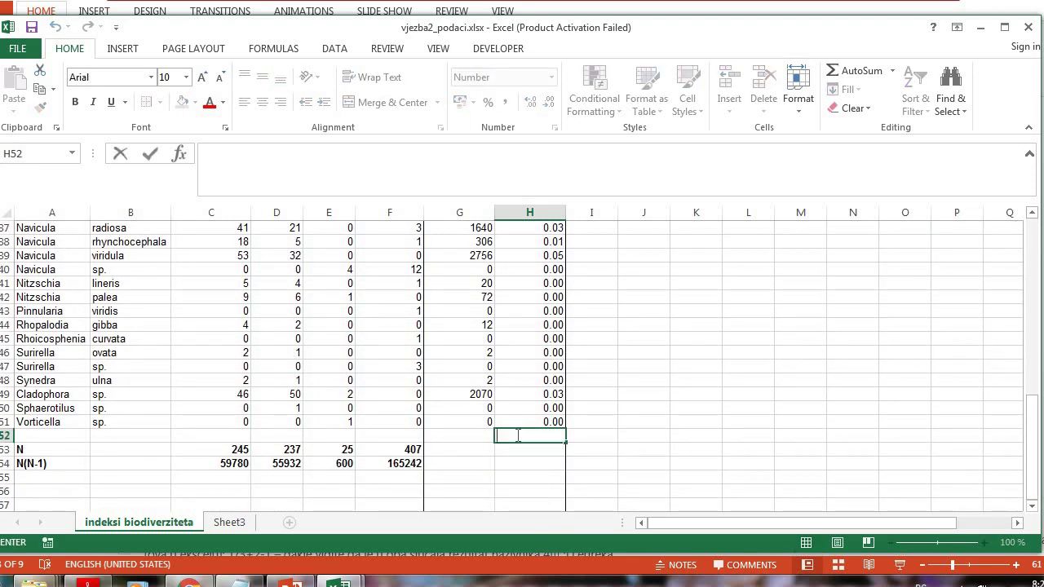
type("=SUM(")
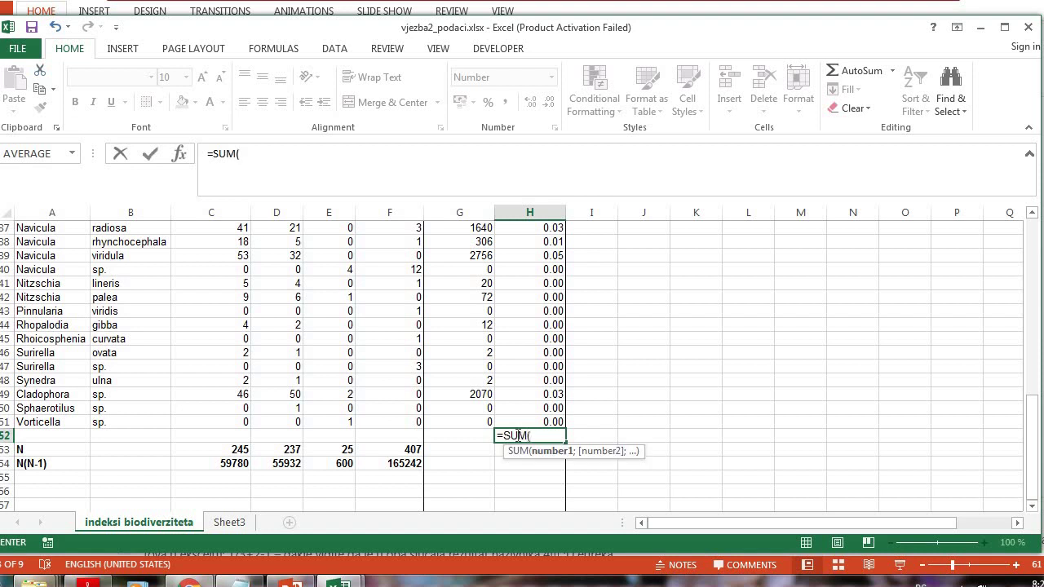
scroll(515, 429, "up", 12)
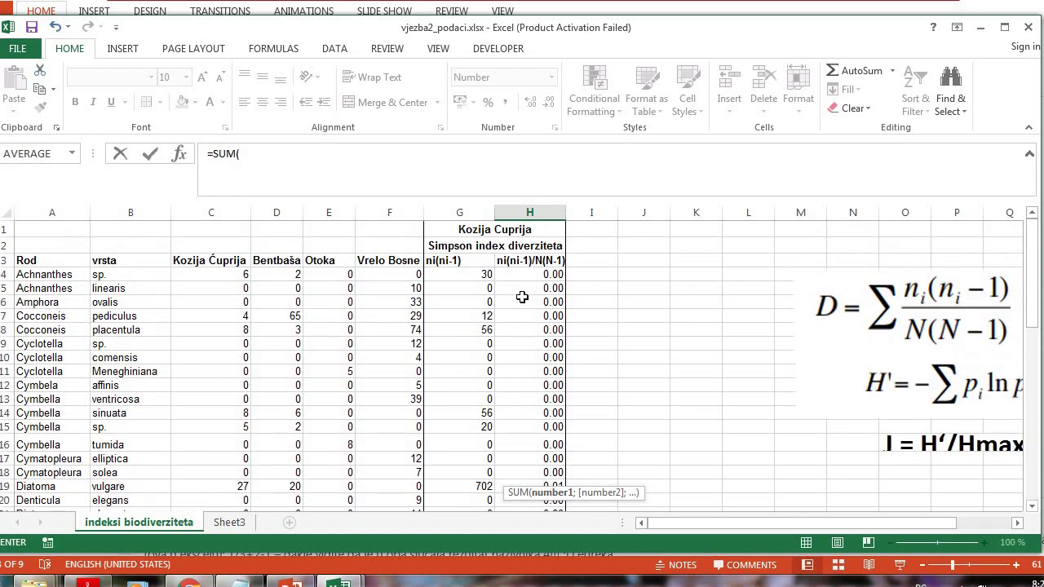
left_click(528, 278)
left_click_drag(528, 278, 561, 350)
key("Return")
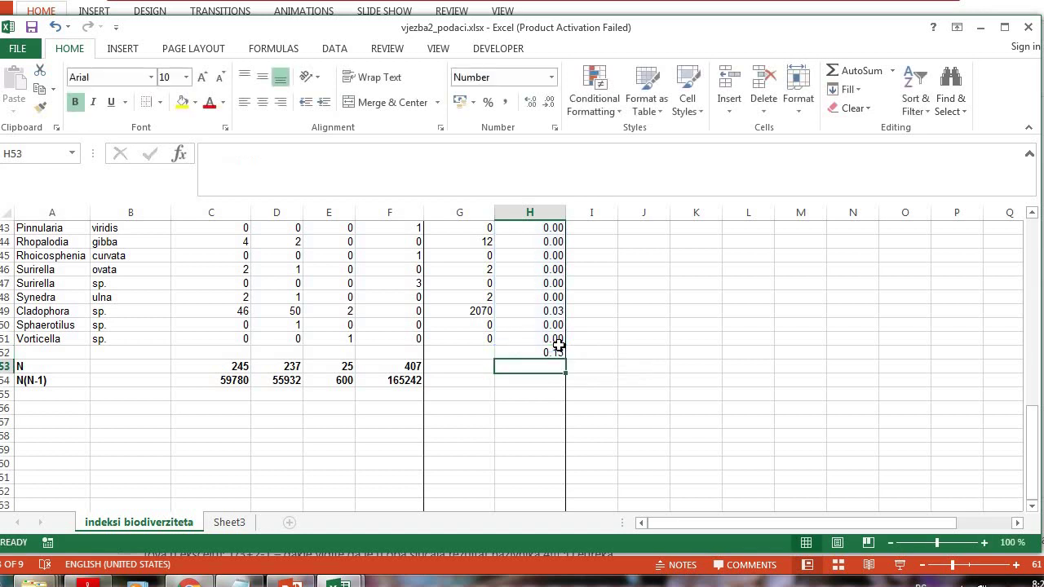
left_click(551, 354)
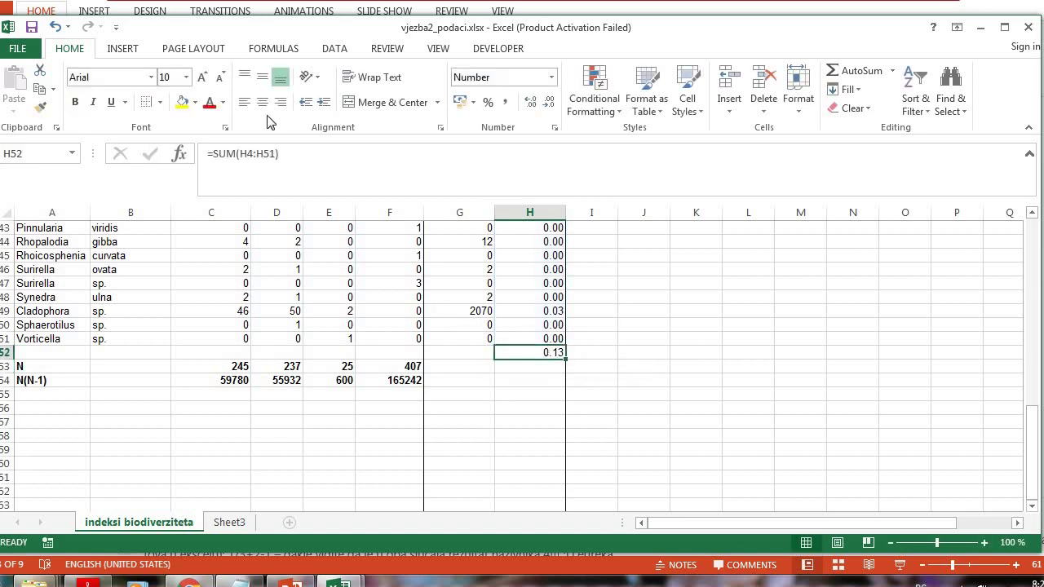
left_click(183, 102)
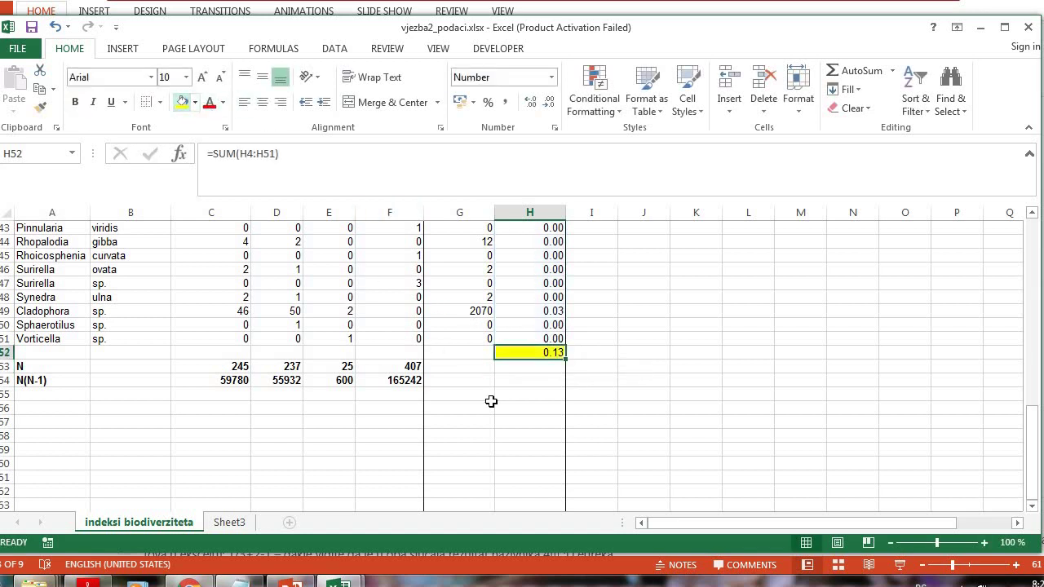
Step: Enter the label Simpsonov D in cell A57, below the N(N-1) row
left_click(57, 394)
left_click(47, 416)
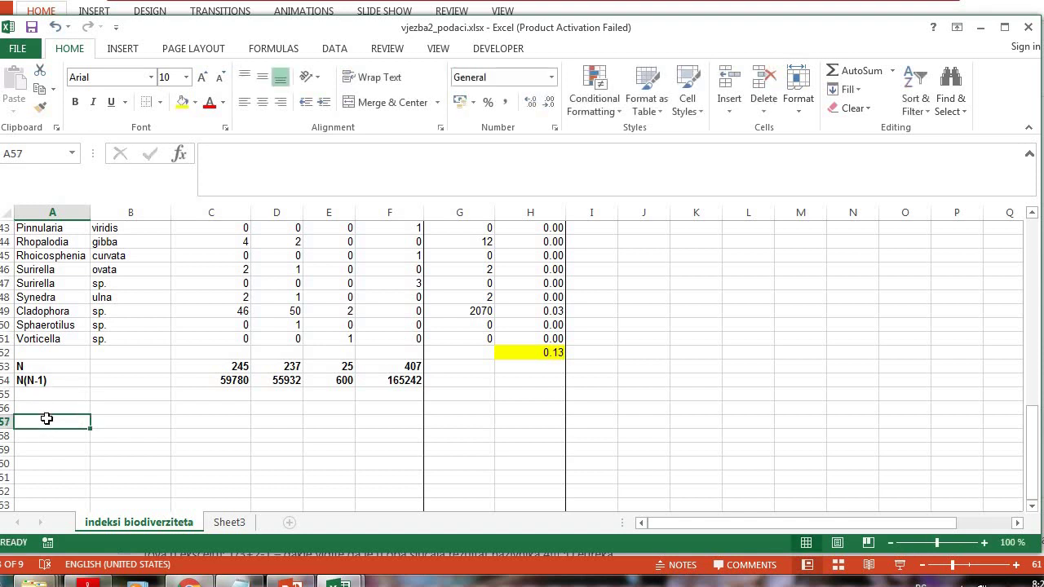
type("=")
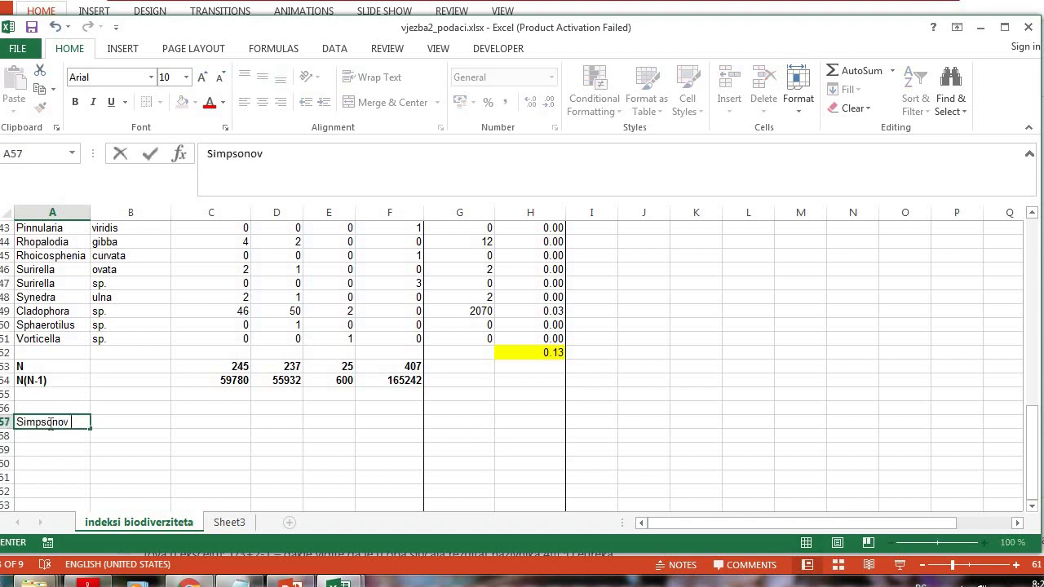
key("Return")
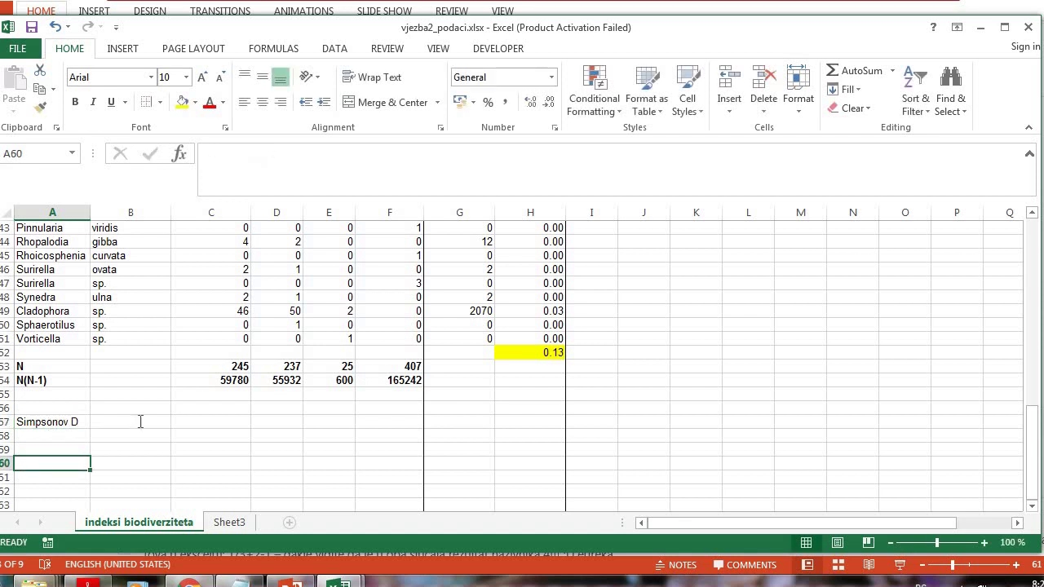
Step: Make the column H sum in cell H52 bold
left_click(138, 422)
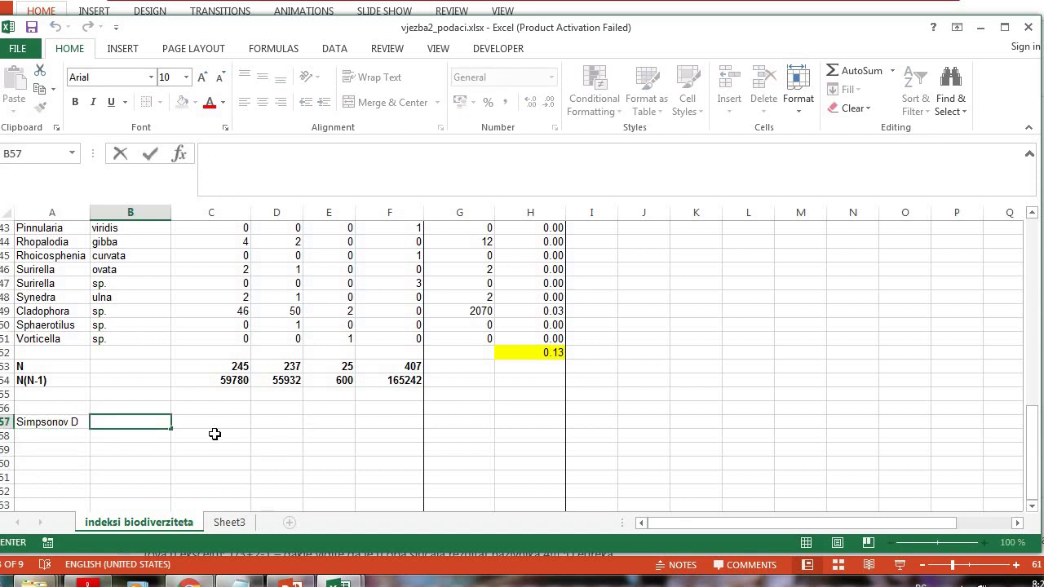
left_click(529, 398)
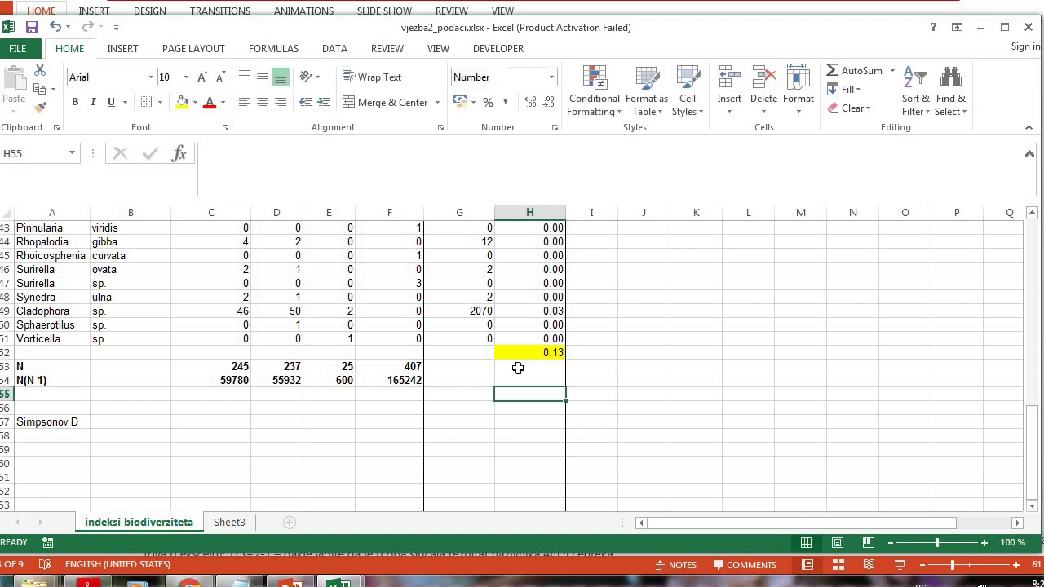
left_click(125, 422)
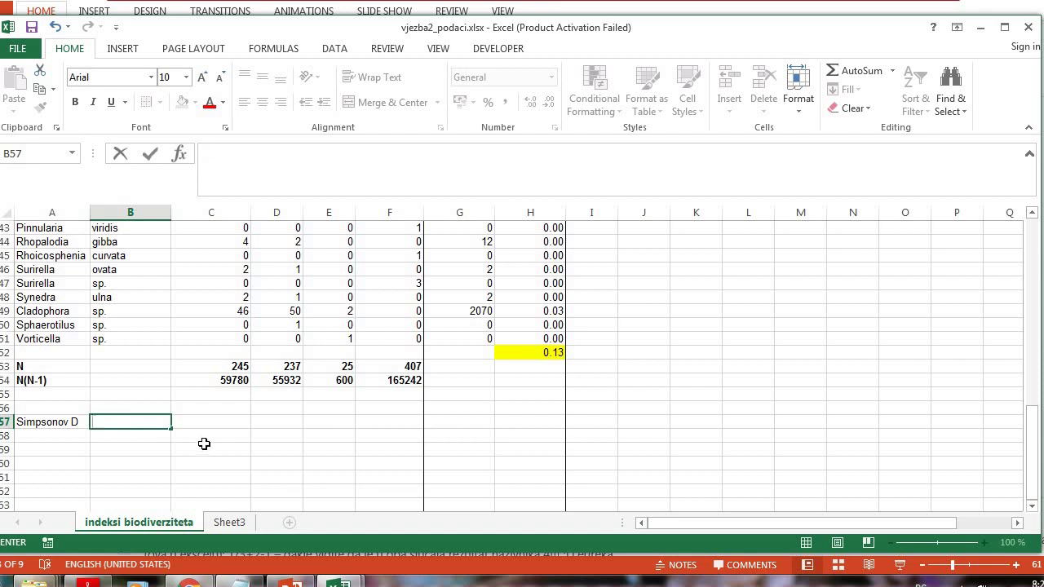
left_click(530, 354)
left_click(73, 110)
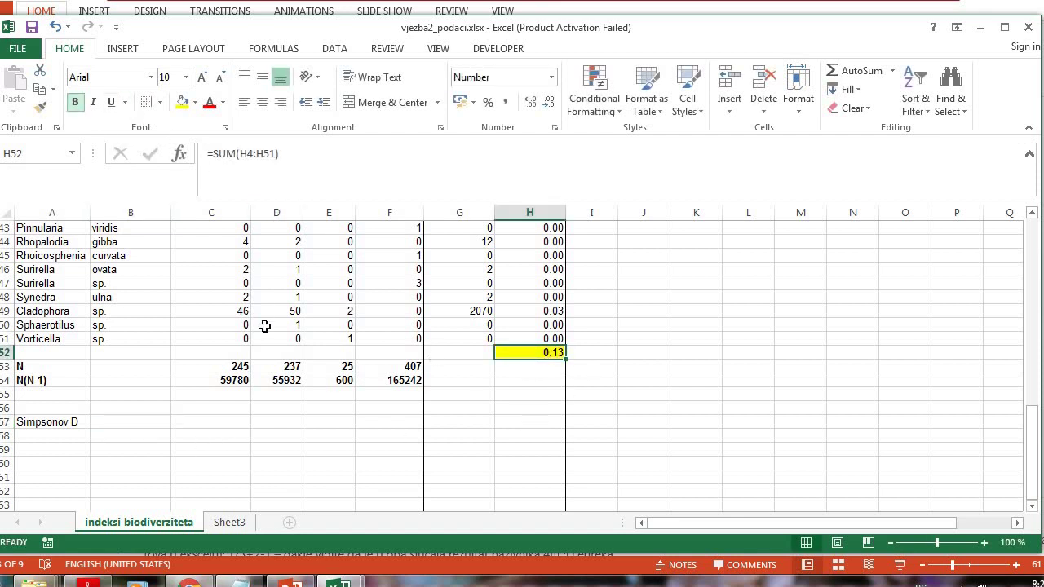
Step: Calculate the Simpson index in cell B57 with the formula =1-H52
left_click(144, 418)
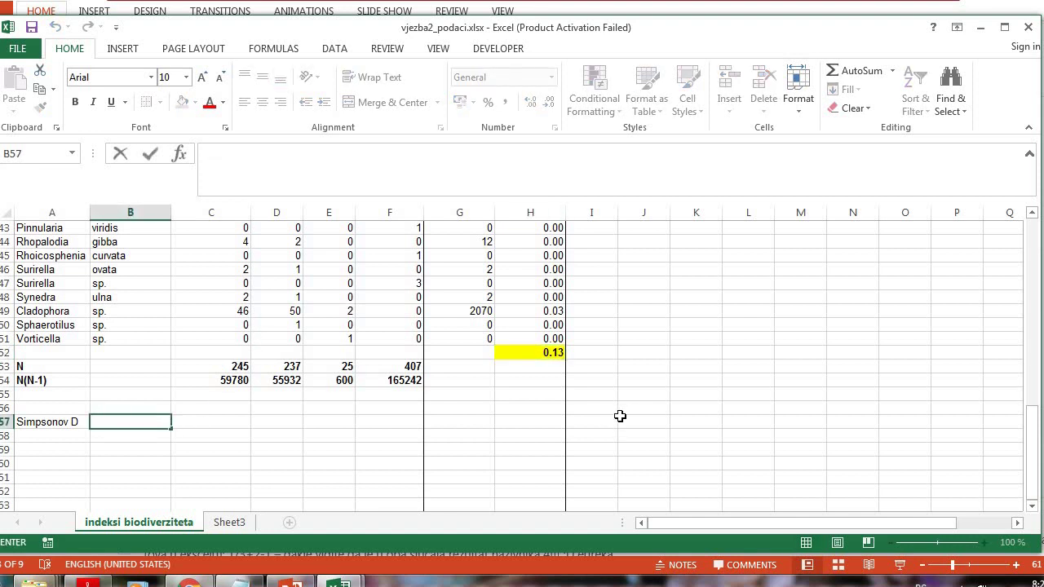
type("=")
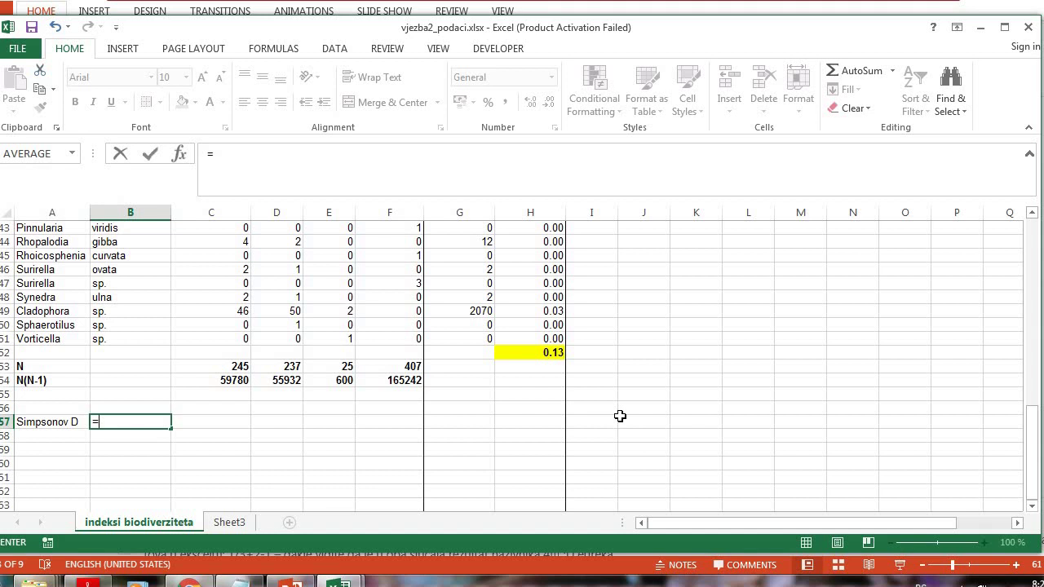
type("1-")
left_click(518, 353)
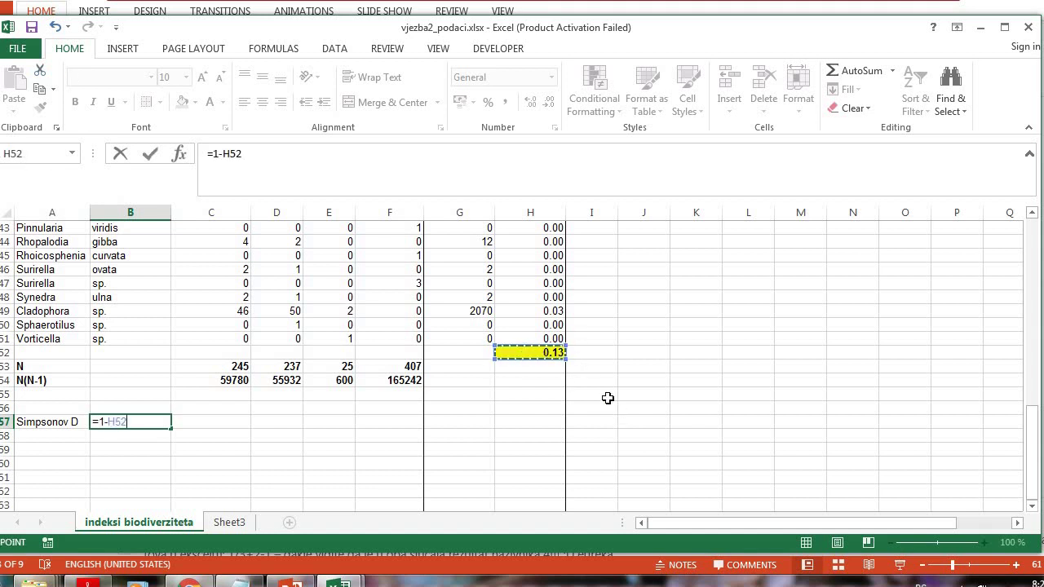
key("Return")
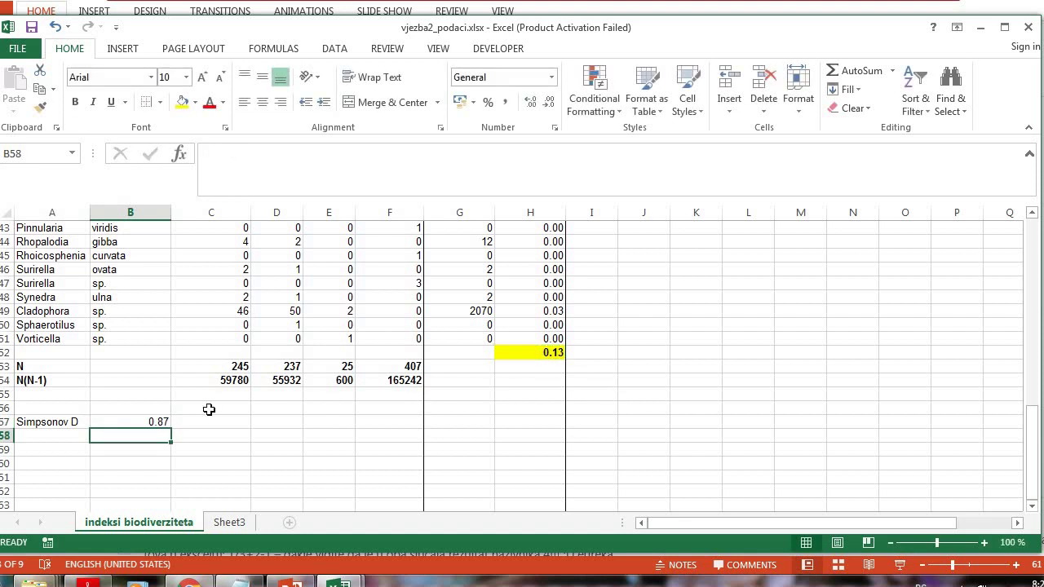
Step: Enter the station headings Kozija Cuprija, Bentbasa, Otoka and V.Bosne in cells B56 to E56
left_click(157, 423)
left_click(119, 408)
type("Kozija Cuprija")
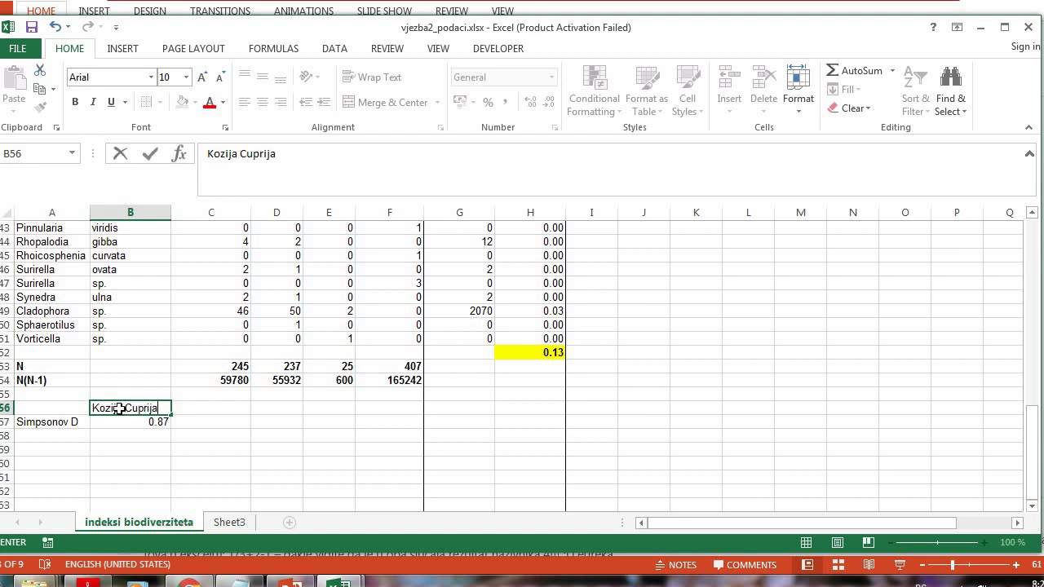
key("Tab")
type("B")
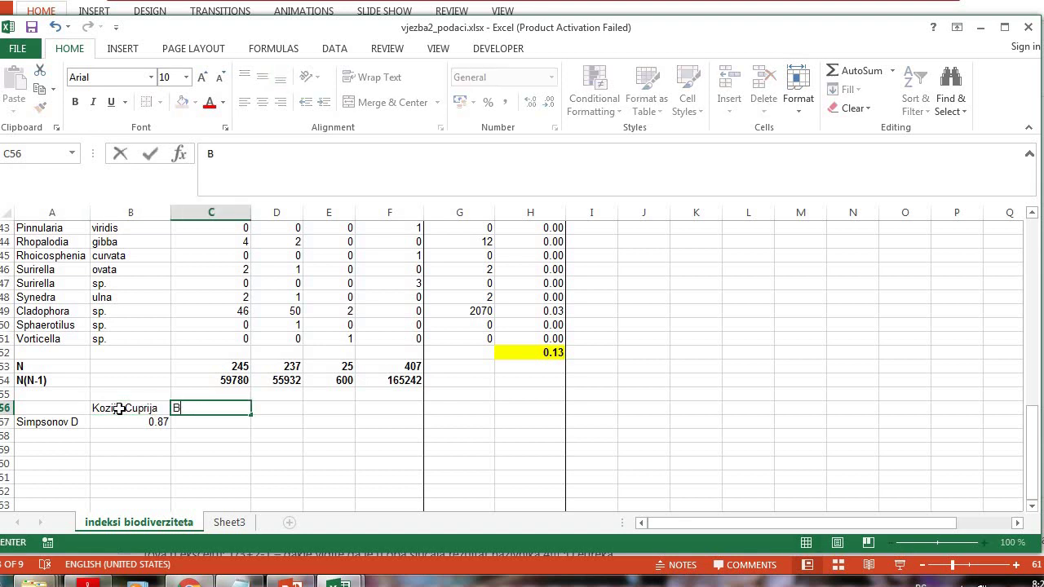
type("entbasa")
key("Tab")
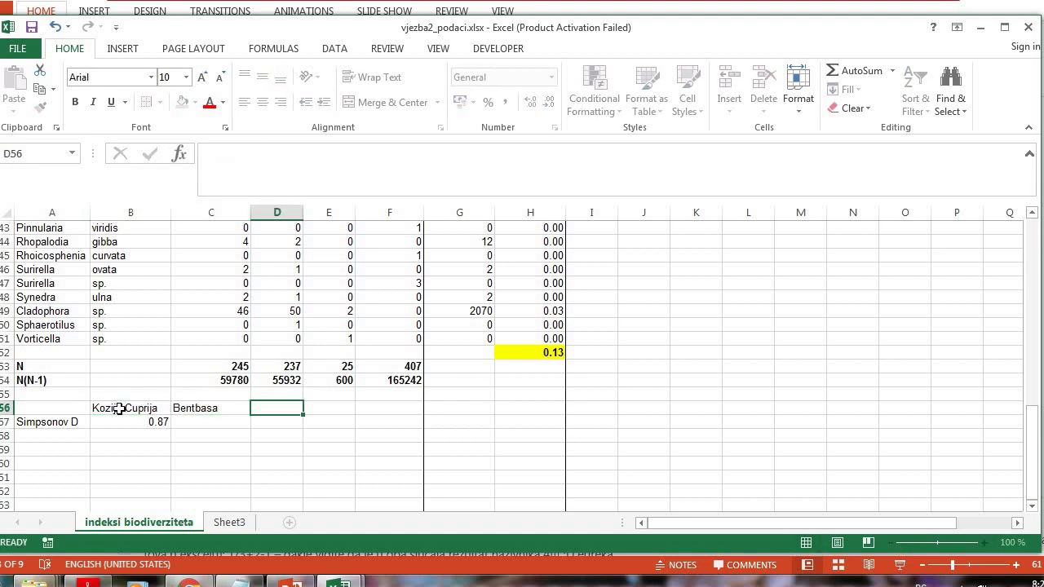
type("Oro")
type("ka")
key("Tab")
type("V")
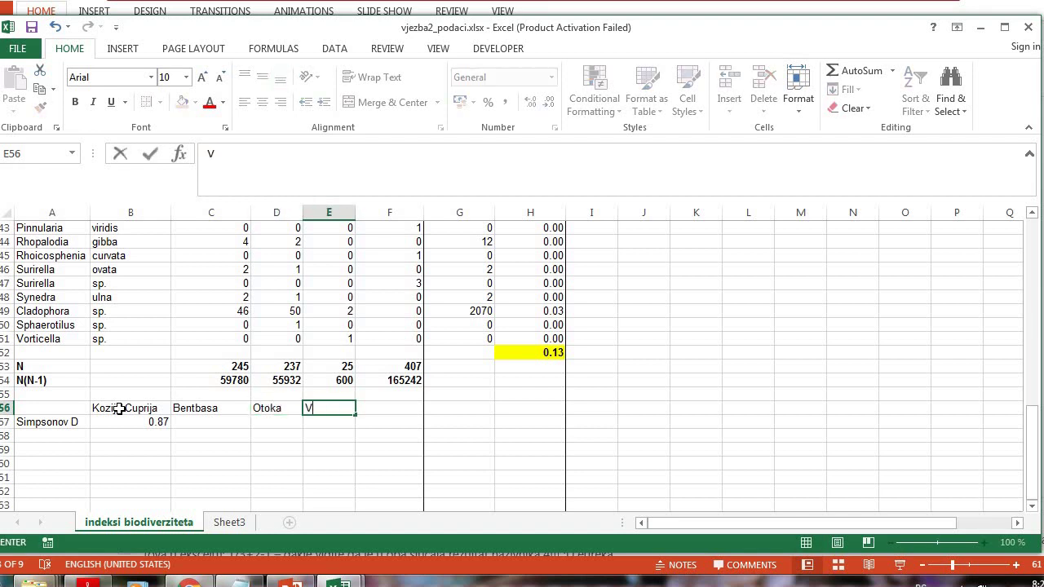
type(".Bosne")
left_click(162, 475)
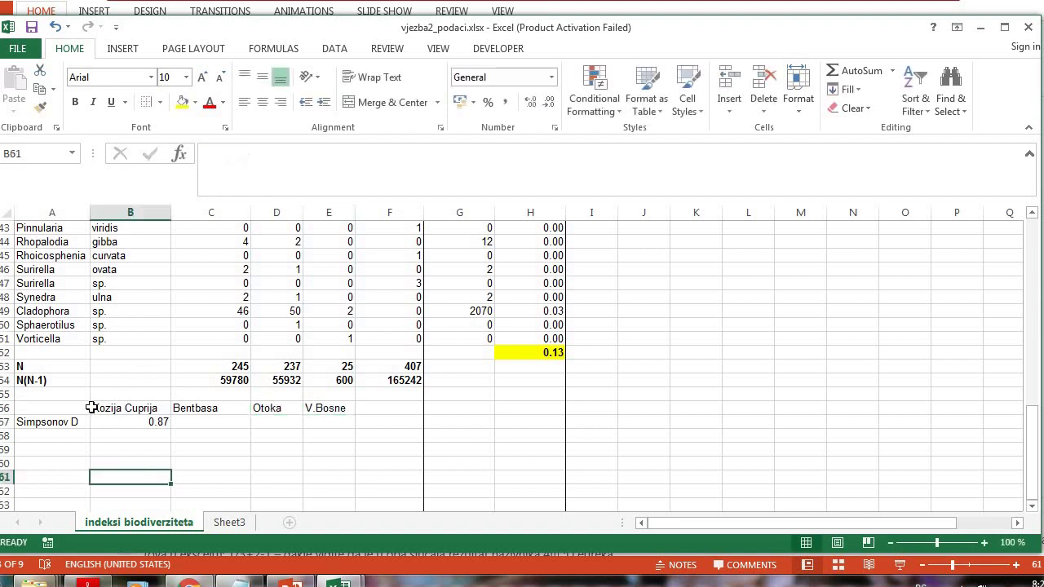
Step: Make the station headings in B56:E56 and the Simpsonov D label in A57 bold
left_click_drag(40, 404, 301, 410)
key("ctrl+b")
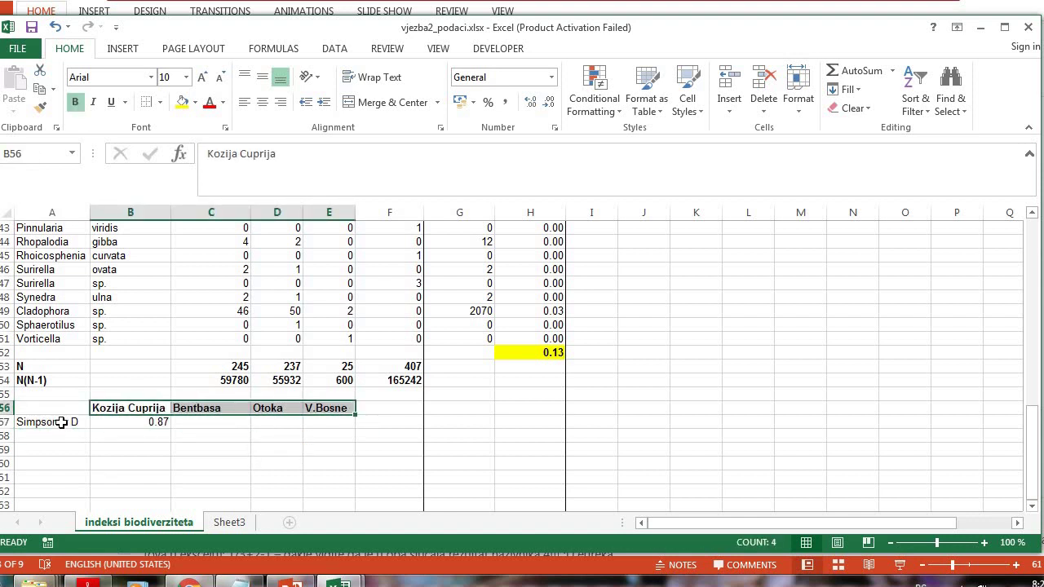
left_click(63, 422)
key("ctrl+b")
left_click(204, 451)
left_click(144, 420)
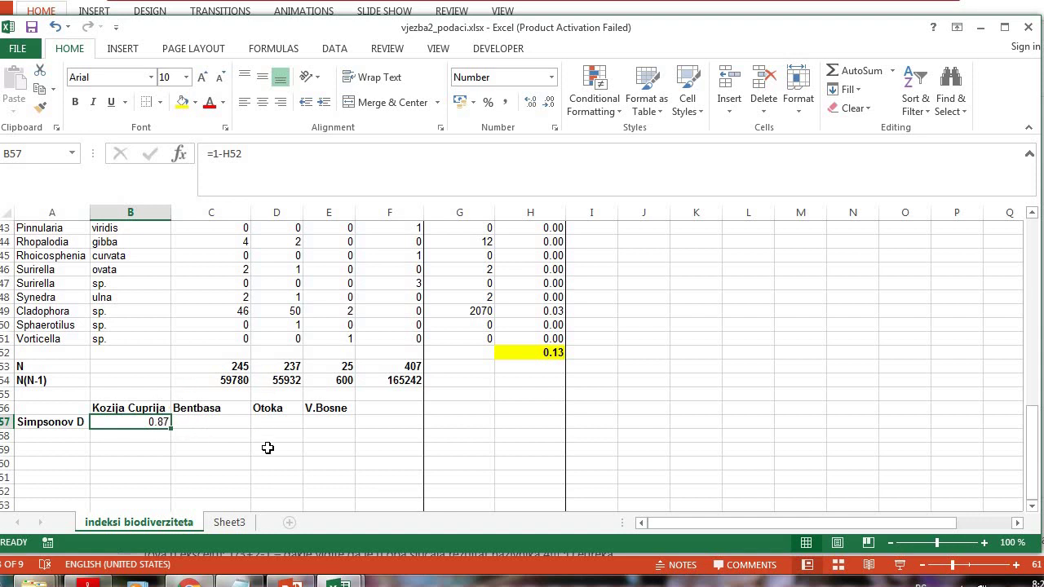
left_click(203, 422)
scroll(638, 414, "up", 14)
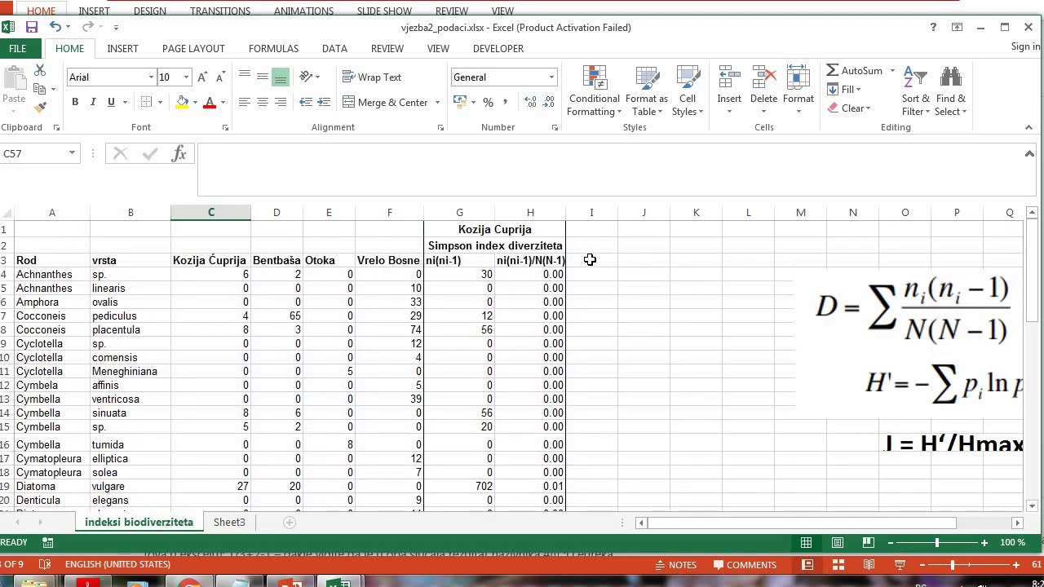
left_click(496, 228)
left_click_drag(604, 230, 767, 230)
left_click(807, 230)
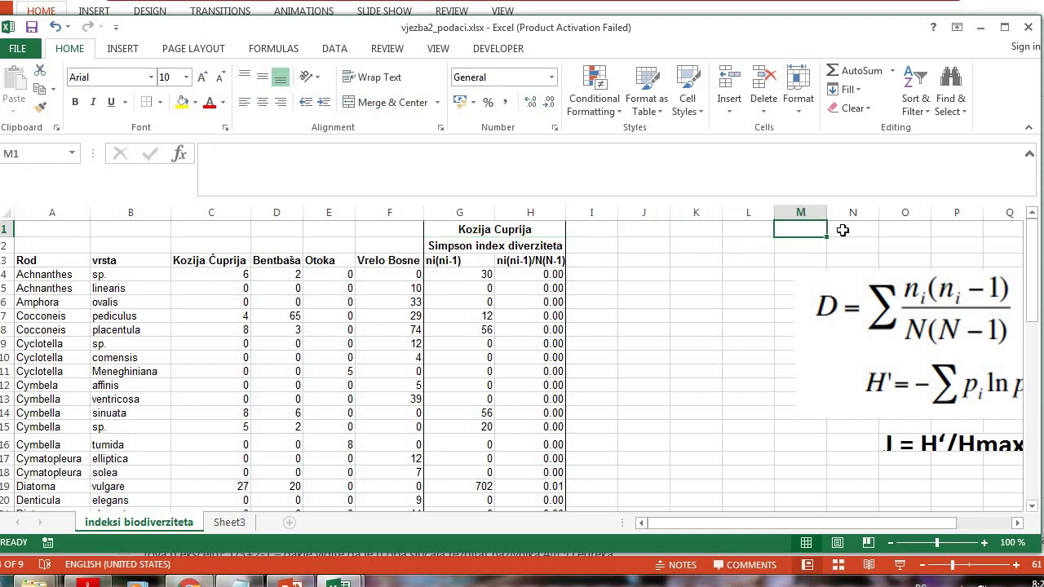
left_click_drag(842, 231, 848, 232)
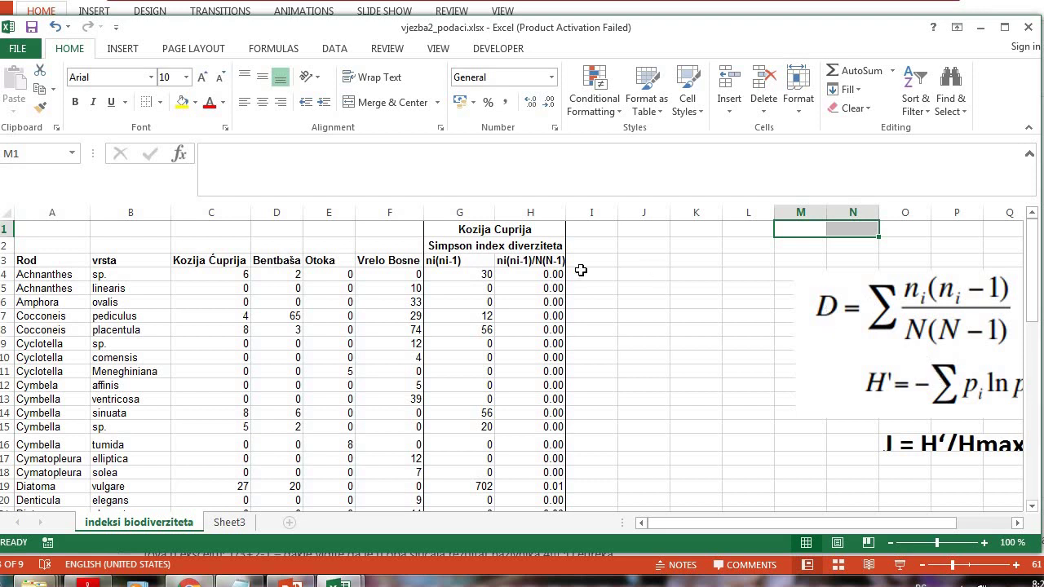
Step: Merge cells I1:J1 and enter the station heading Bentbasa in the merged cell
left_click_drag(604, 231, 645, 232)
right_click(644, 232)
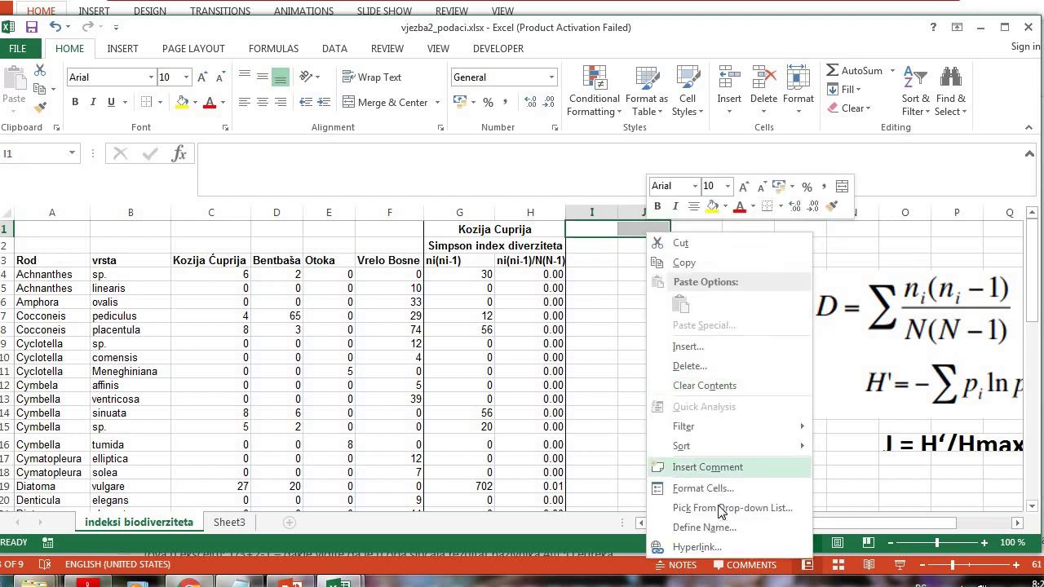
left_click(716, 487)
left_click(603, 239)
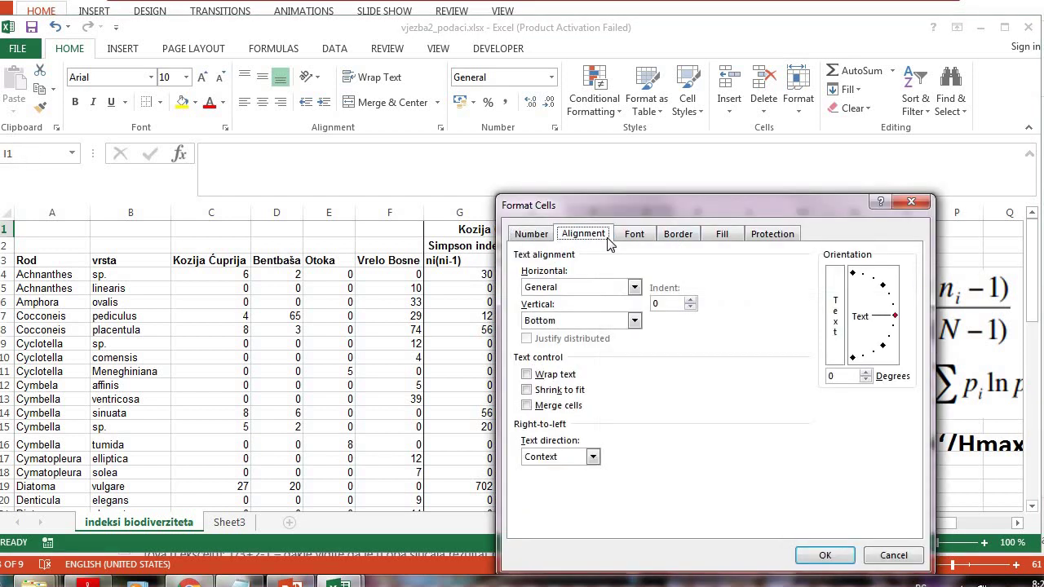
left_click(527, 405)
left_click(825, 555)
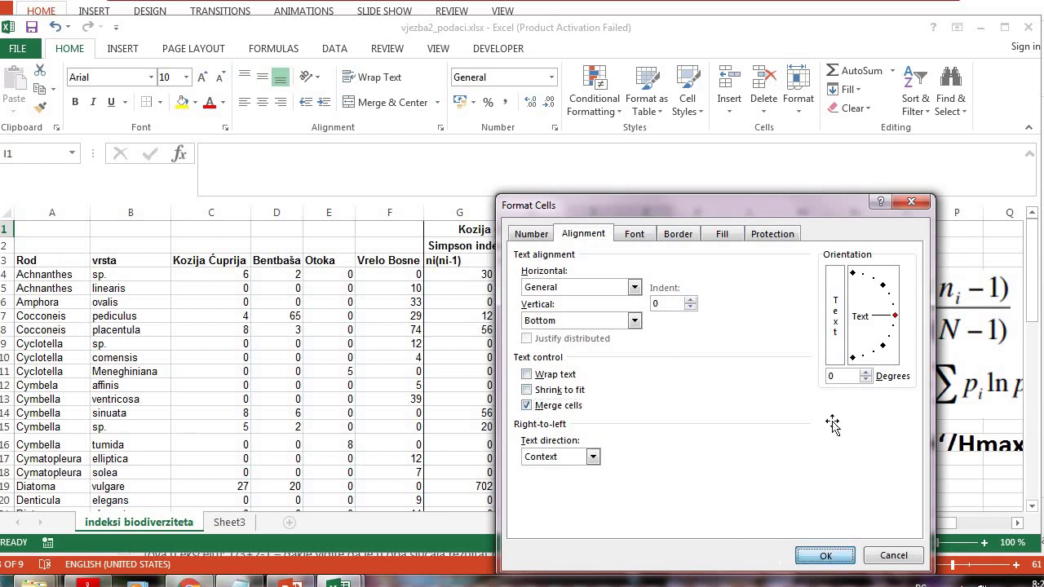
type("BEntbasa")
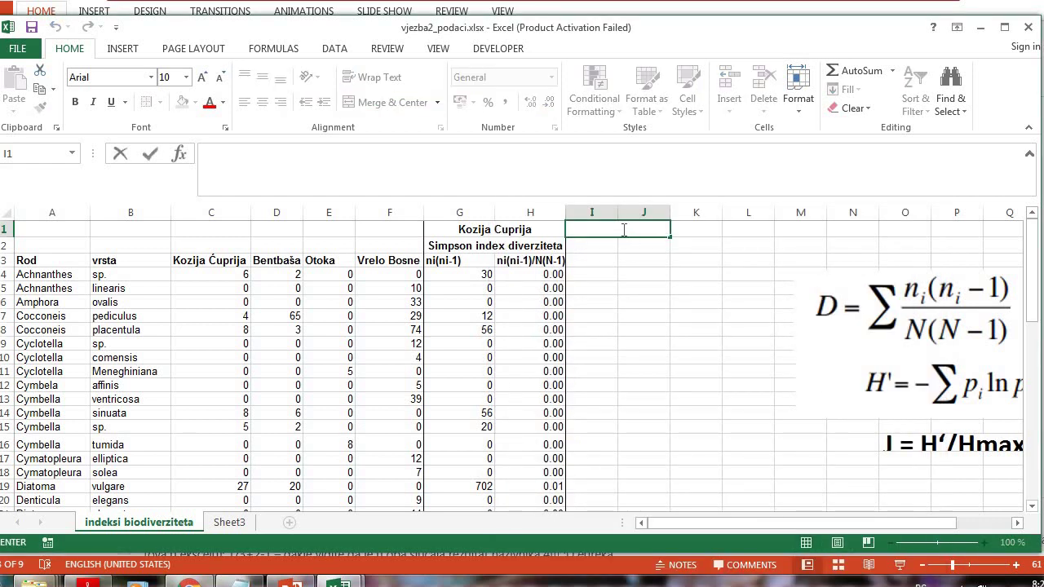
left_click(677, 292)
Step: Merge cells I2:J2 and copy the Simpson index diverziteta heading from G2:H2 into them
left_click_drag(580, 246, 630, 248)
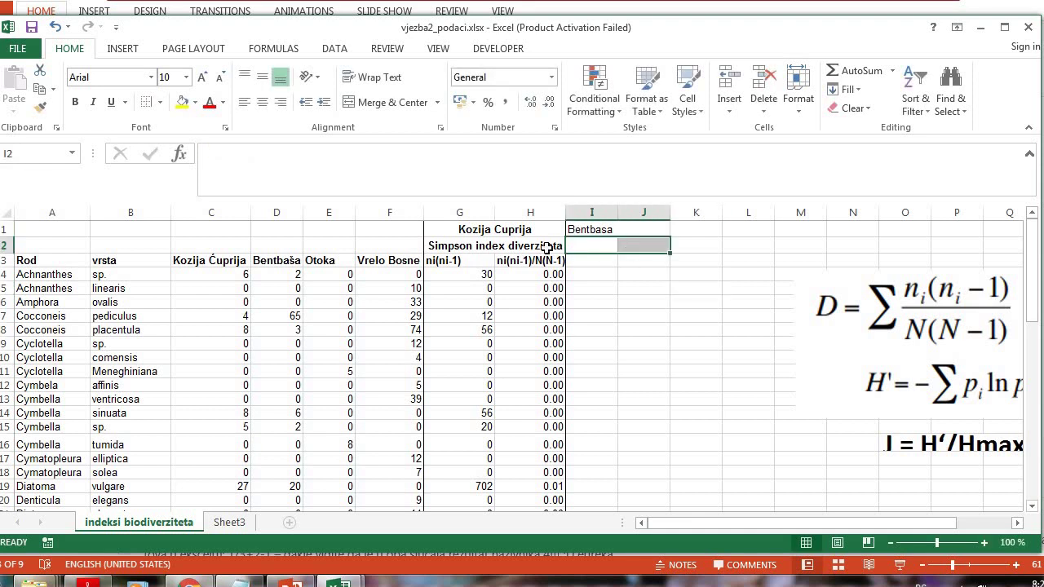
right_click(595, 244)
left_click(638, 499)
left_click(484, 405)
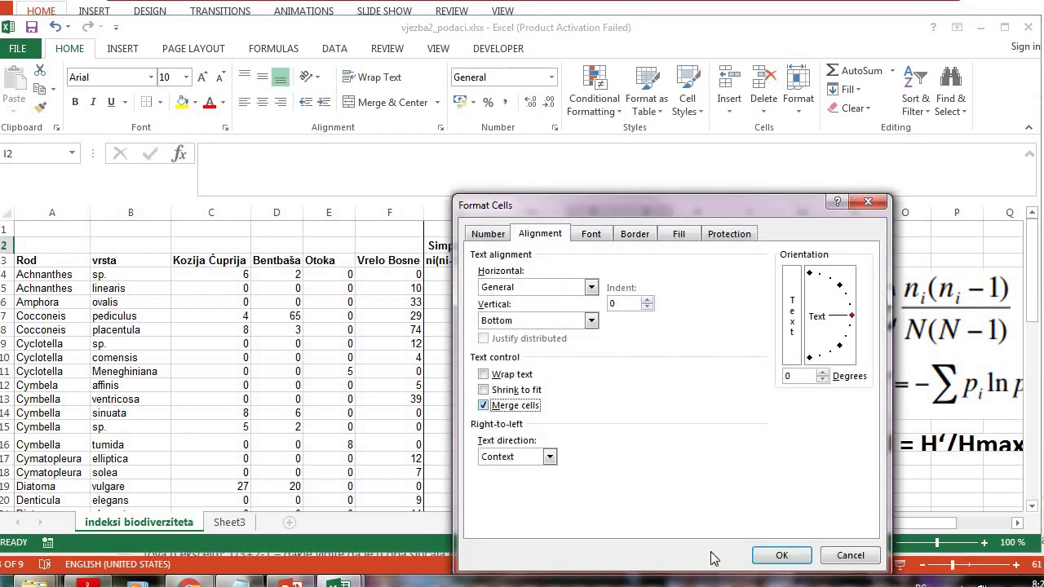
left_click(781, 555)
left_click(625, 424)
left_click(561, 246)
left_click_drag(566, 253, 669, 250)
left_click(696, 344)
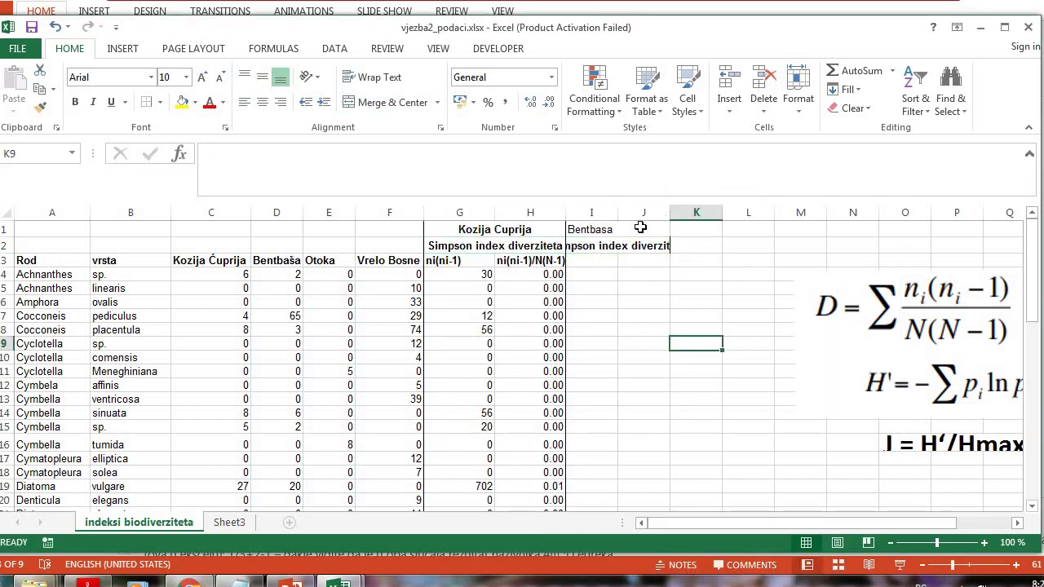
Step: Center the Bentbasa heading in I1:J1 and make it bold
left_click(603, 229)
left_click(261, 102)
left_click(75, 103)
Step: Widen columns I and J so the Bentbasa Simpson index headings fit
left_click(670, 212)
left_click_drag(670, 215, 732, 215)
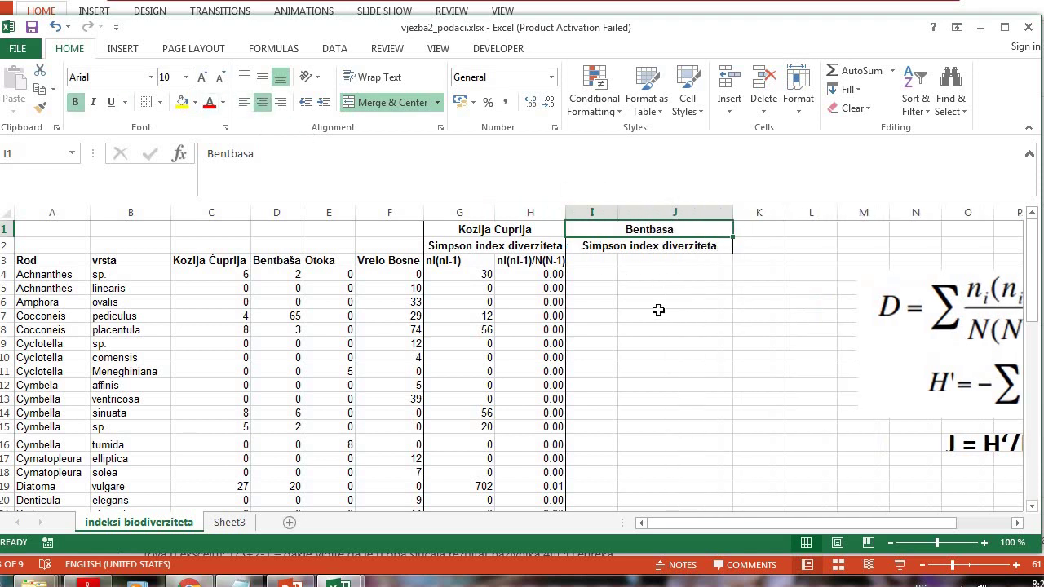
left_click(656, 313)
left_click_drag(616, 264, 619, 261)
left_click_drag(617, 213, 661, 230)
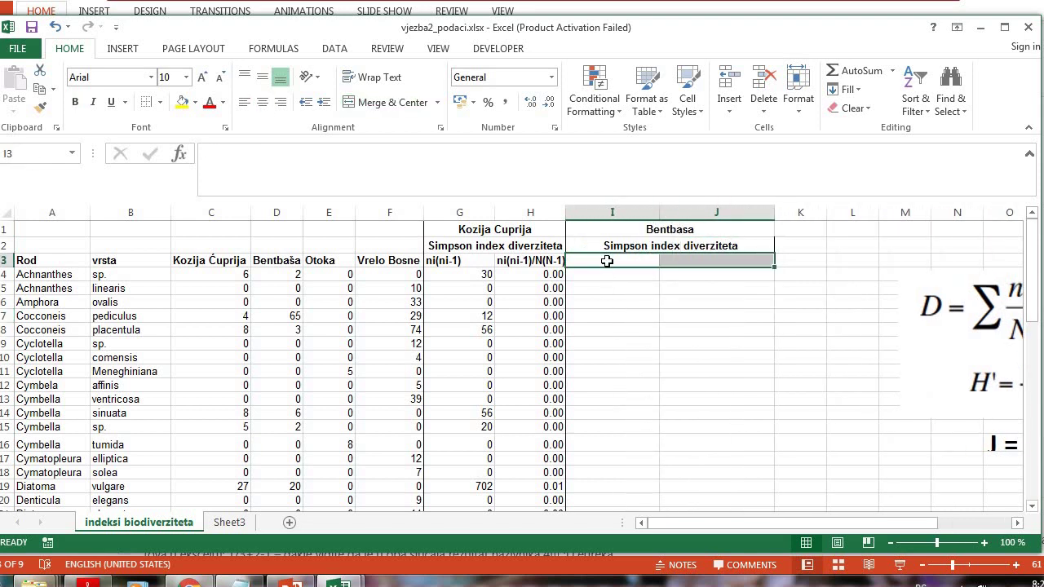
Step: Copy the column headings ni(ni-1) and ni(ni-1)/N(N-1) from G3:H3 into I3:J3
left_click_drag(473, 259, 517, 259)
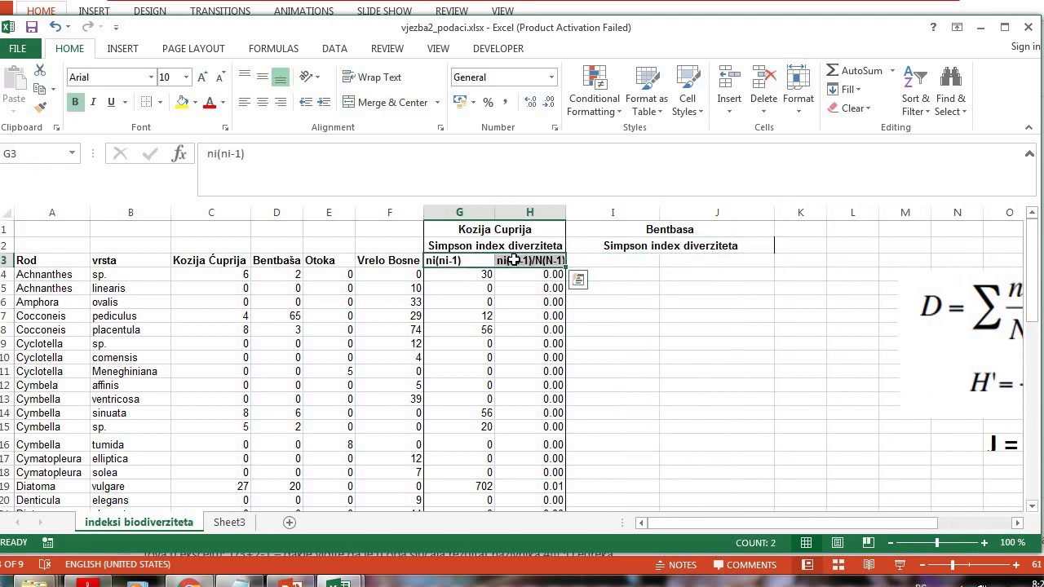
key("ctrl+c")
left_click(620, 260)
key("ctrl+v")
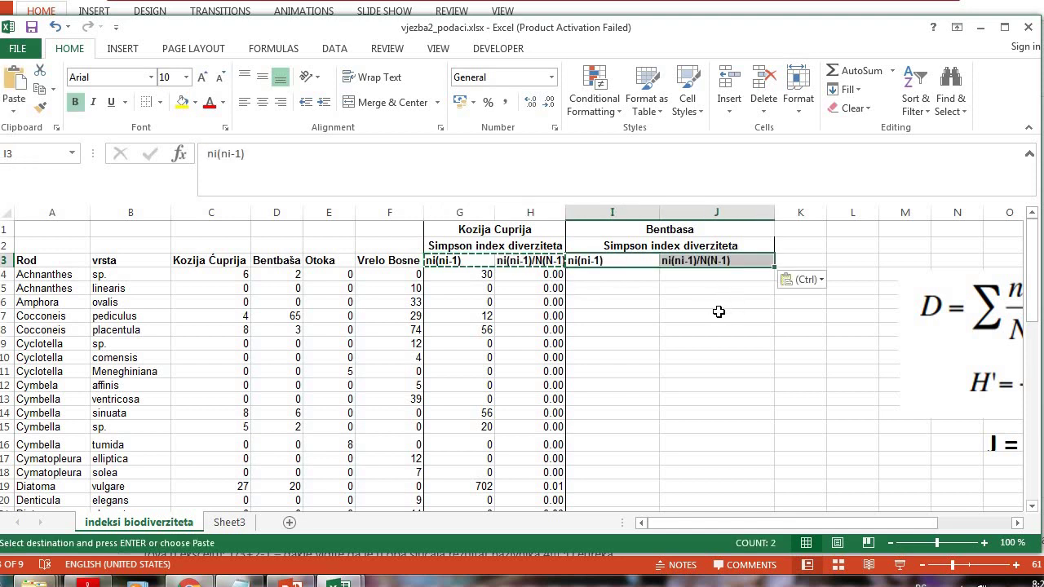